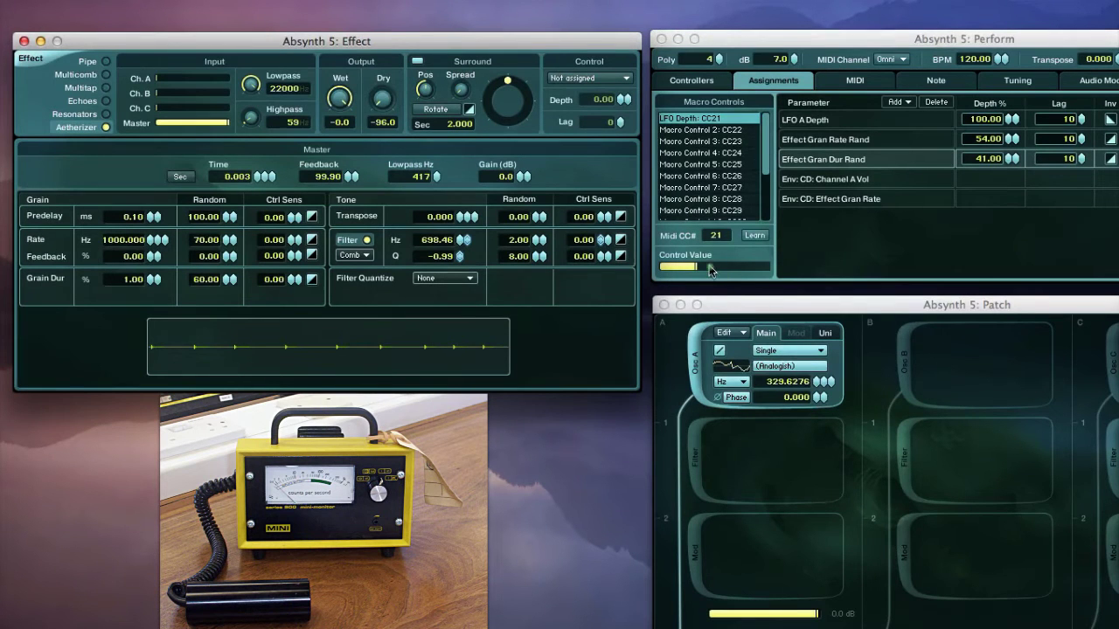
Sweep the CC21 macro's control value down to its minimum to audition the patch
{"action": "left_click_drag", "start_coordinate": [709, 271], "coordinate": [612, 302]}
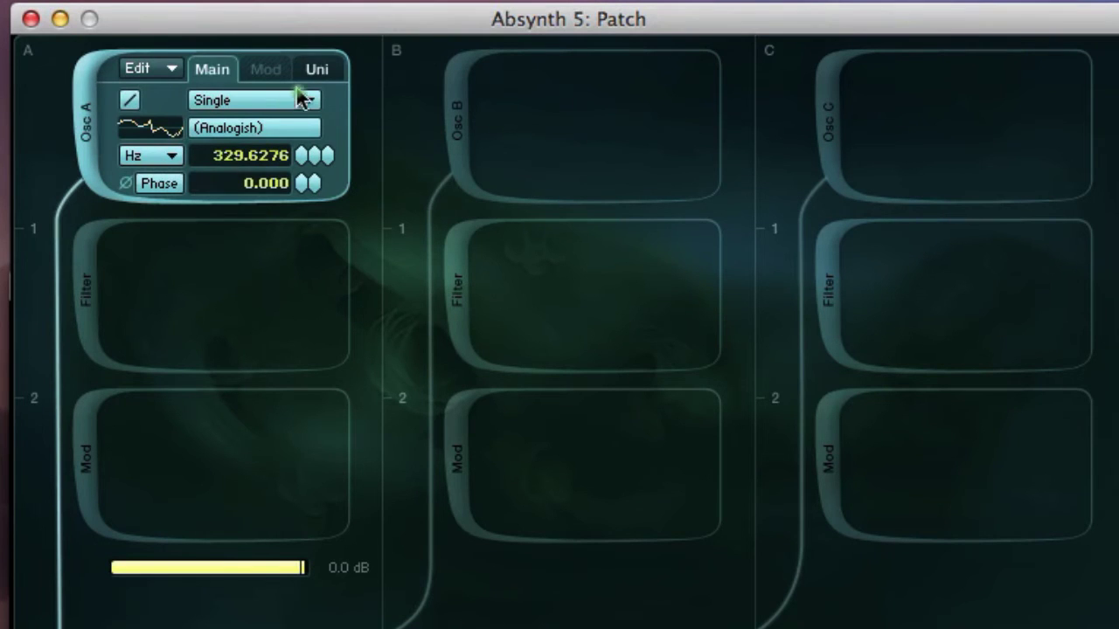
Examine Oscillator A's unison settings and the waveform and spectrum of its (Analogish) wave
{"action": "left_click", "coordinate": [322, 75]}
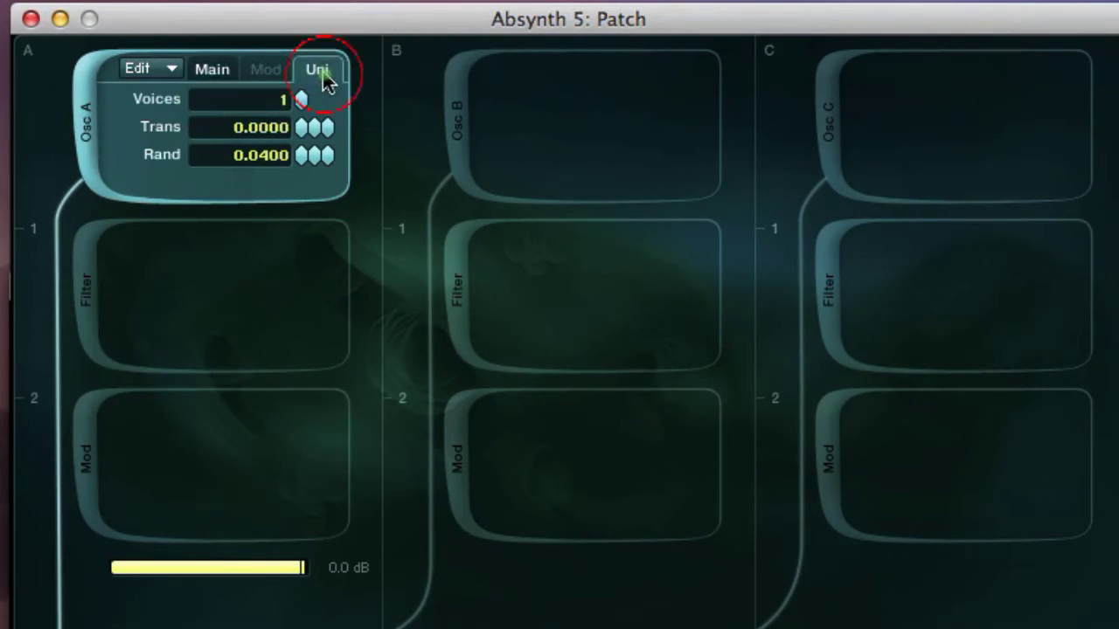
{"action": "left_click", "coordinate": [216, 74]}
{"action": "left_click", "coordinate": [235, 129]}
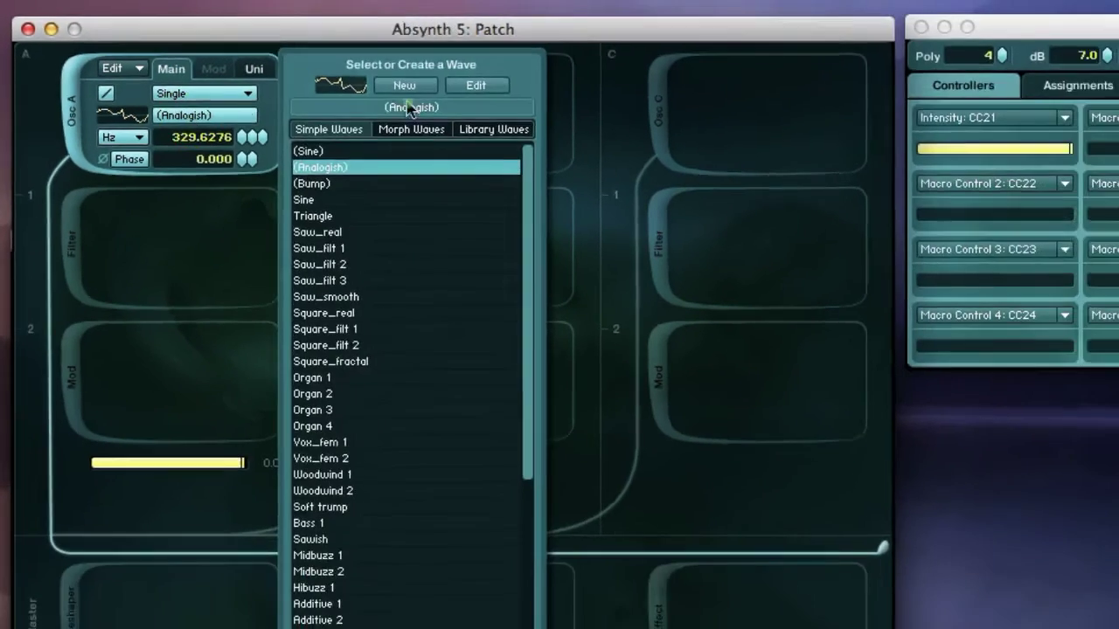
{"action": "left_click", "coordinate": [620, 99]}
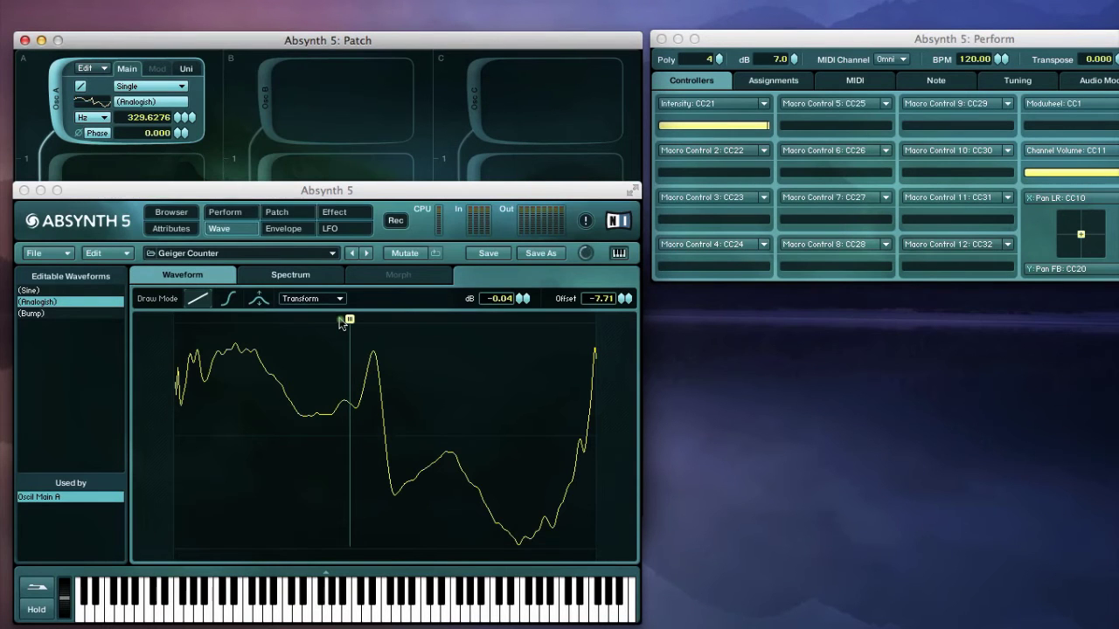
{"action": "left_click", "coordinate": [316, 276]}
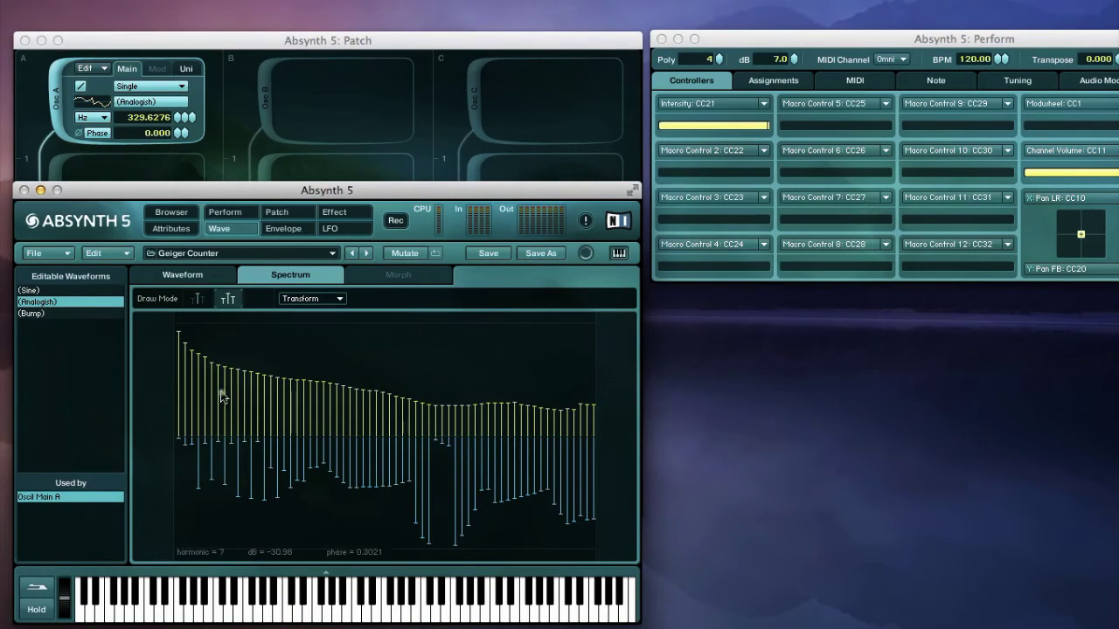
{"action": "left_click", "coordinate": [284, 44]}
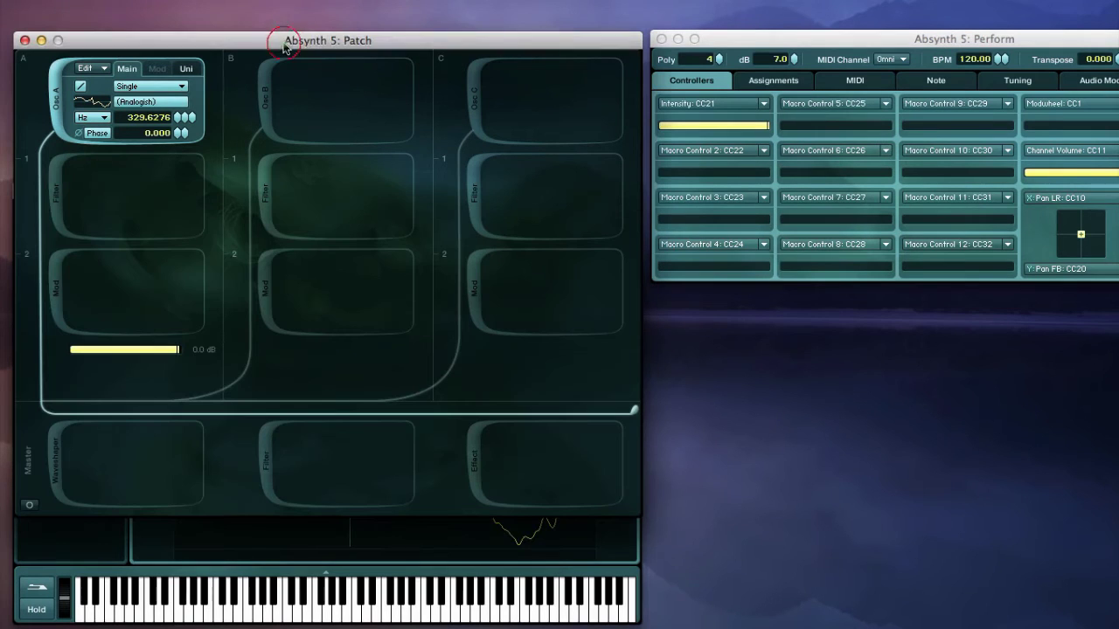
Enable the master Waveshaper and inspect the attack and release breakpoints of the Oscil A Amp envelope
{"action": "left_click", "coordinate": [55, 466]}
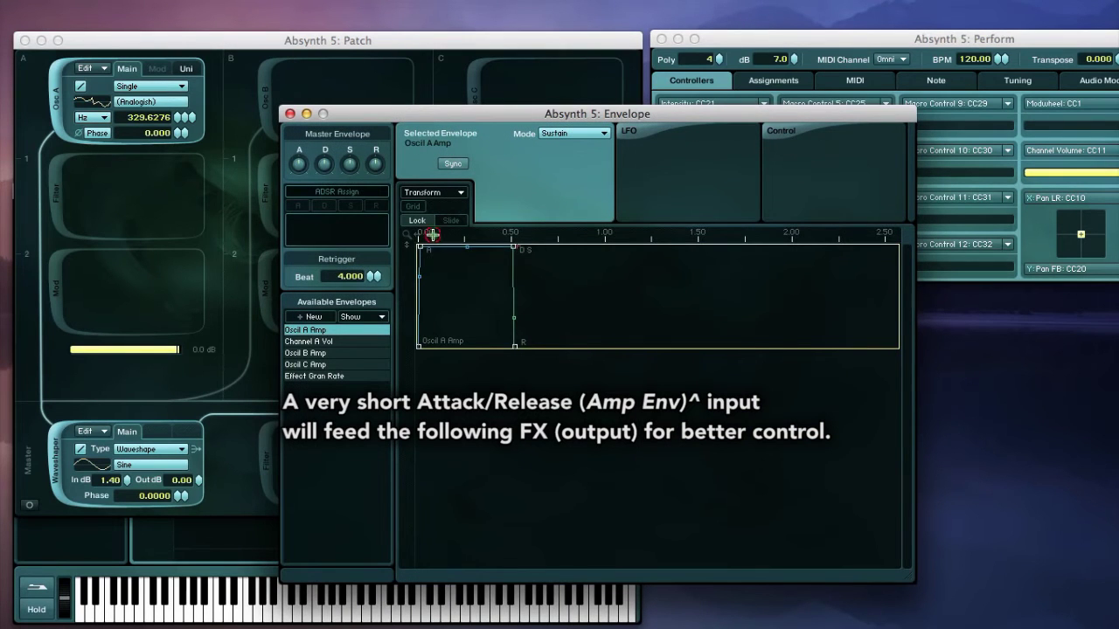
{"action": "left_click_drag", "start_coordinate": [431, 234], "coordinate": [618, 444]}
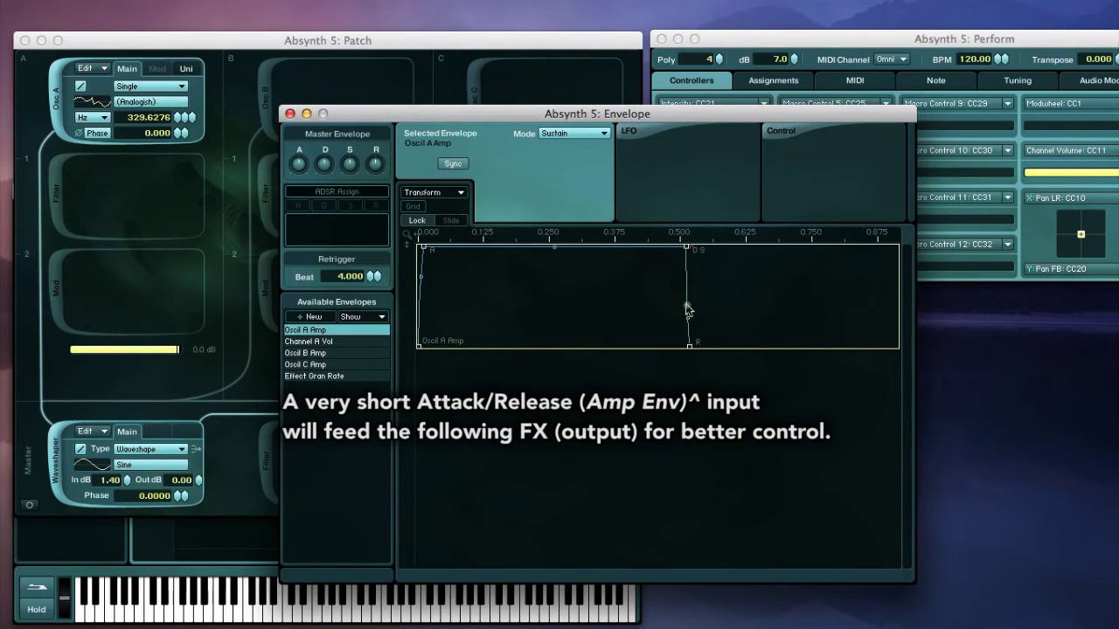
{"action": "left_click", "coordinate": [690, 347]}
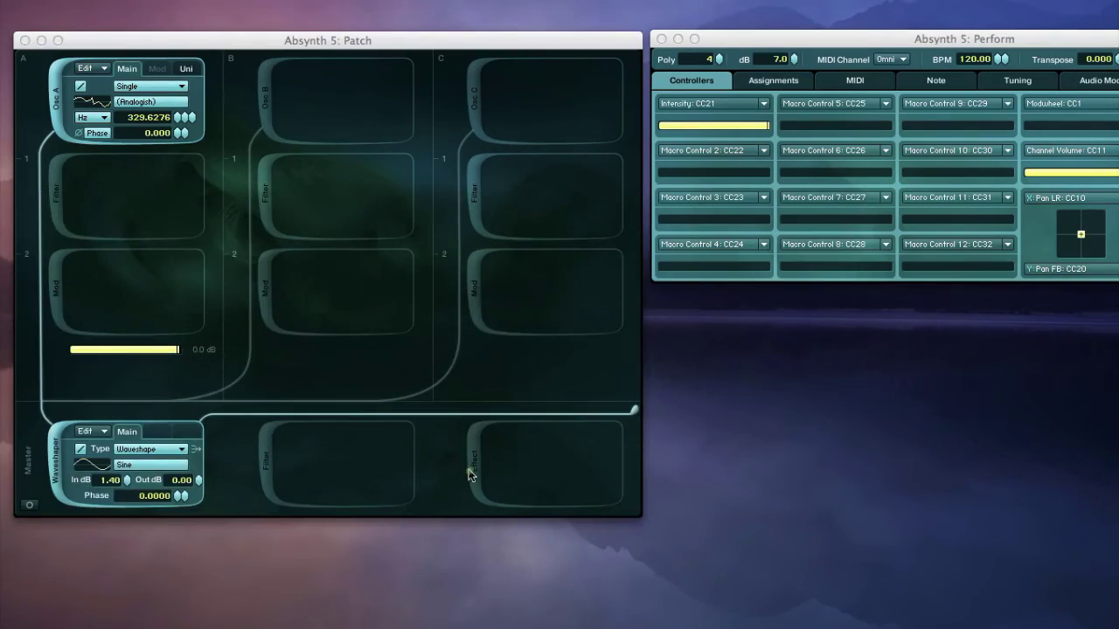
Enable the master Effect slot and set the Aetherizer's grain rate to 20 Hz
{"action": "left_click", "coordinate": [469, 474]}
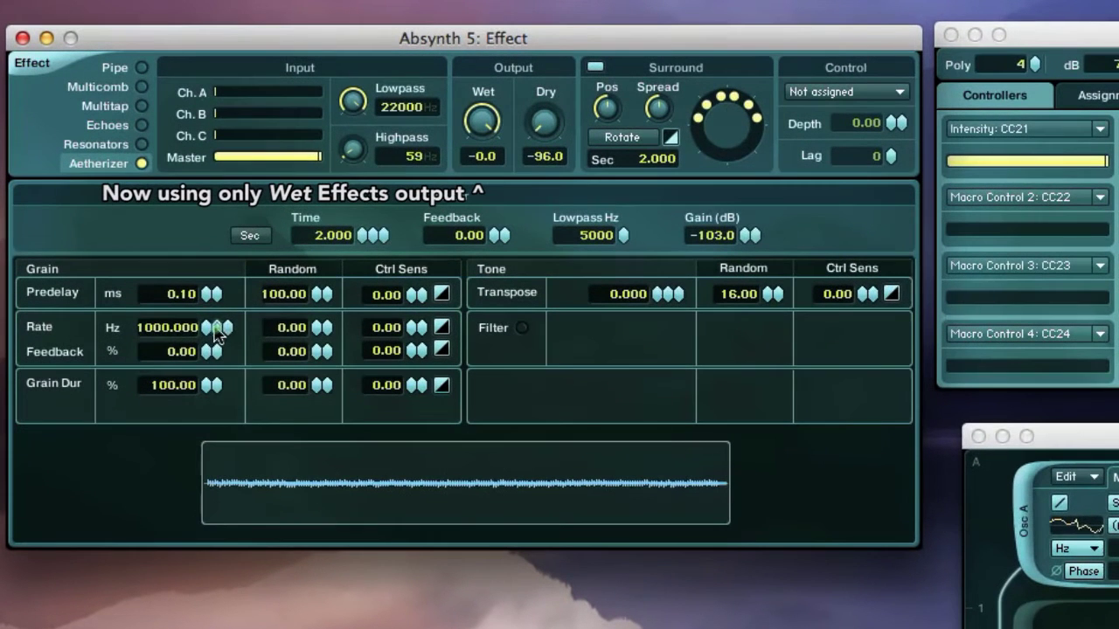
{"action": "left_click_drag", "start_coordinate": [201, 303], "coordinate": [215, 437]}
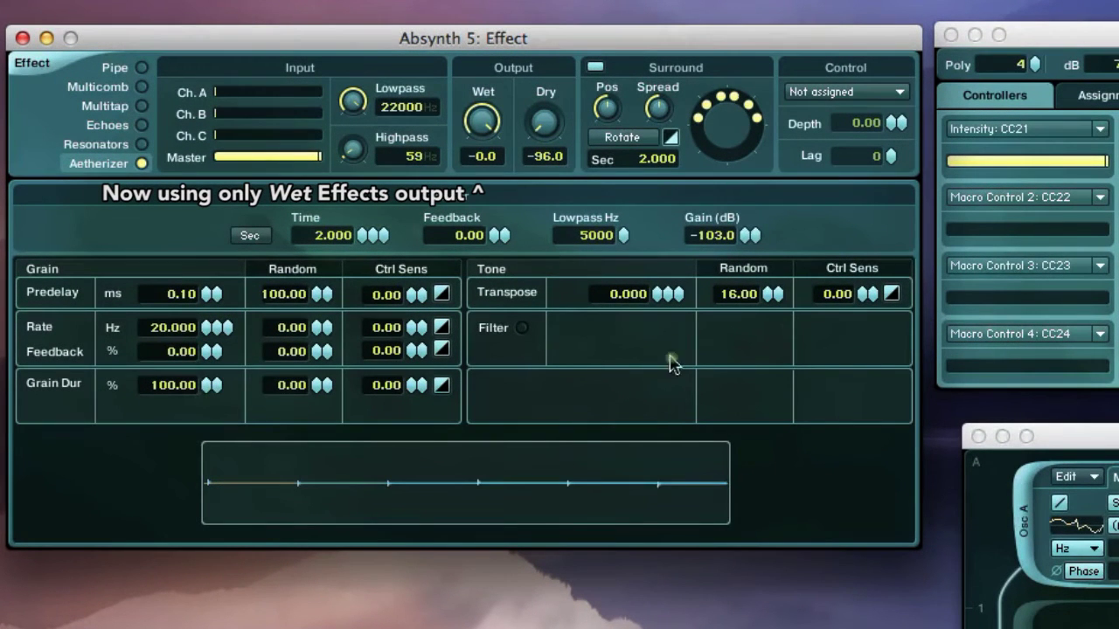
Set the Transpose Random amount to 58 and reduce the surround Spread to its minimum
{"action": "left_click_drag", "start_coordinate": [772, 302], "coordinate": [765, 248]}
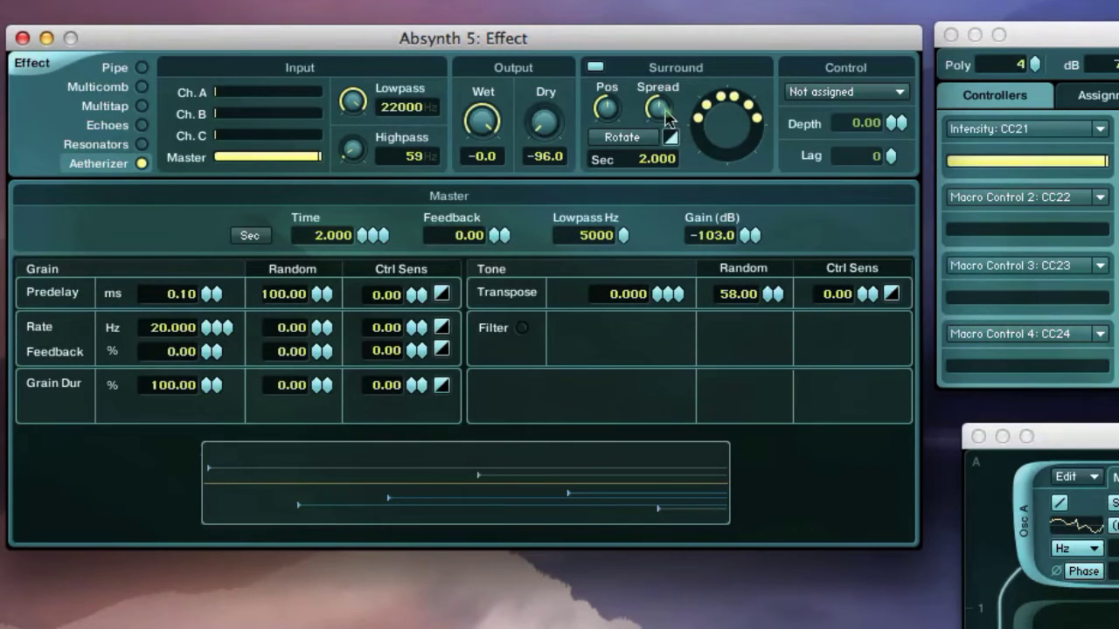
{"action": "left_click_drag", "start_coordinate": [662, 113], "coordinate": [662, 325]}
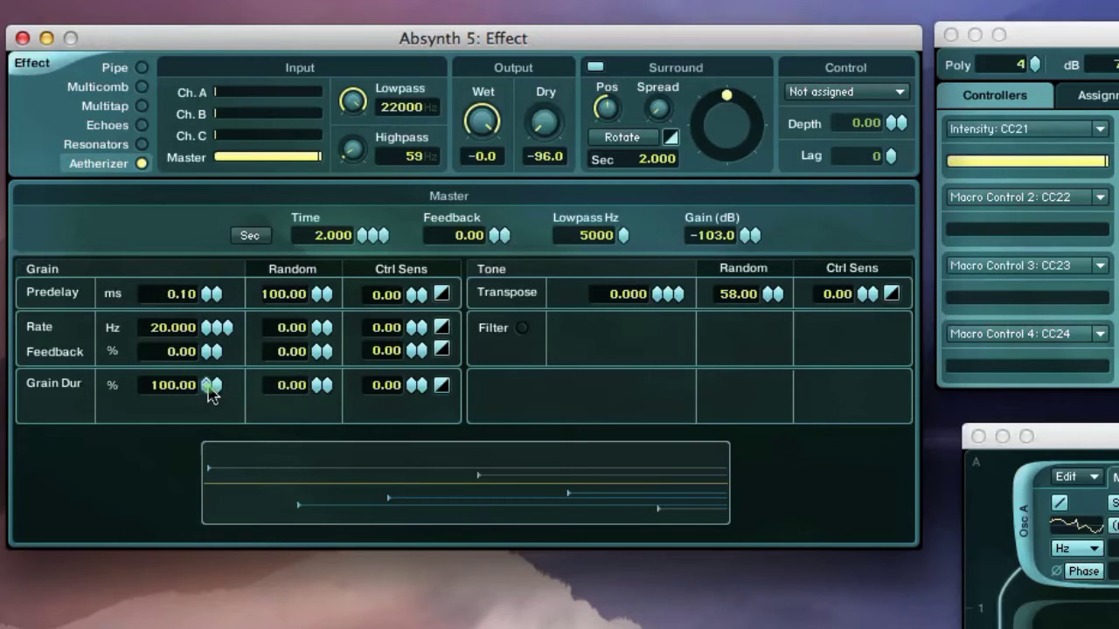
Reduce the Aetherizer's grain duration to 1%
{"action": "left_click_drag", "start_coordinate": [215, 389], "coordinate": [204, 512]}
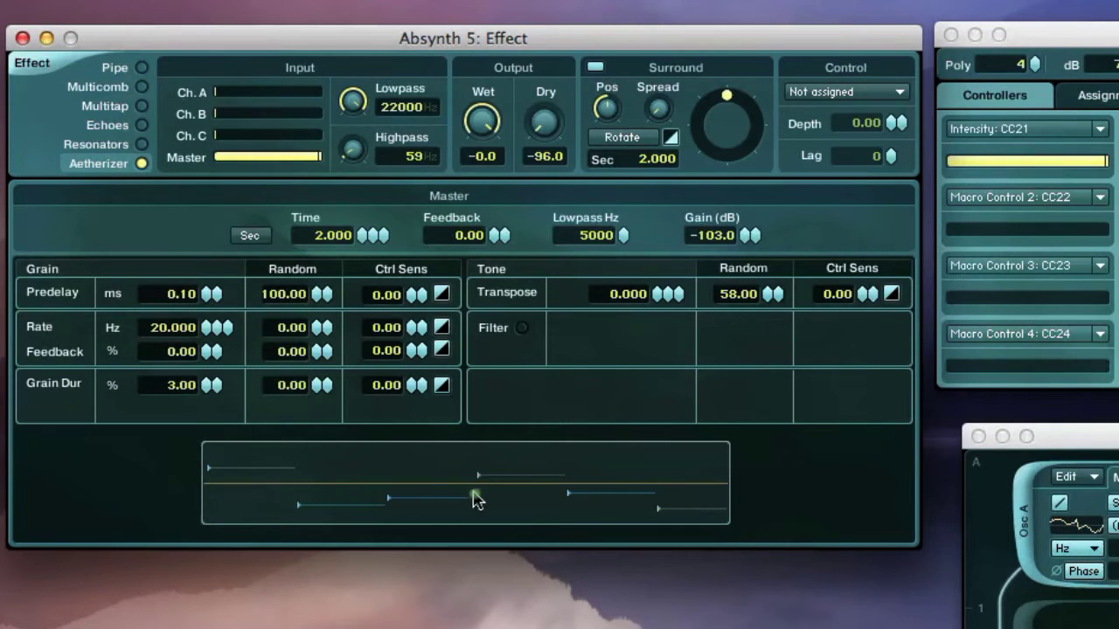
{"action": "left_click", "coordinate": [211, 392]}
{"action": "left_click", "coordinate": [211, 392]}
{"action": "left_click", "coordinate": [211, 392]}
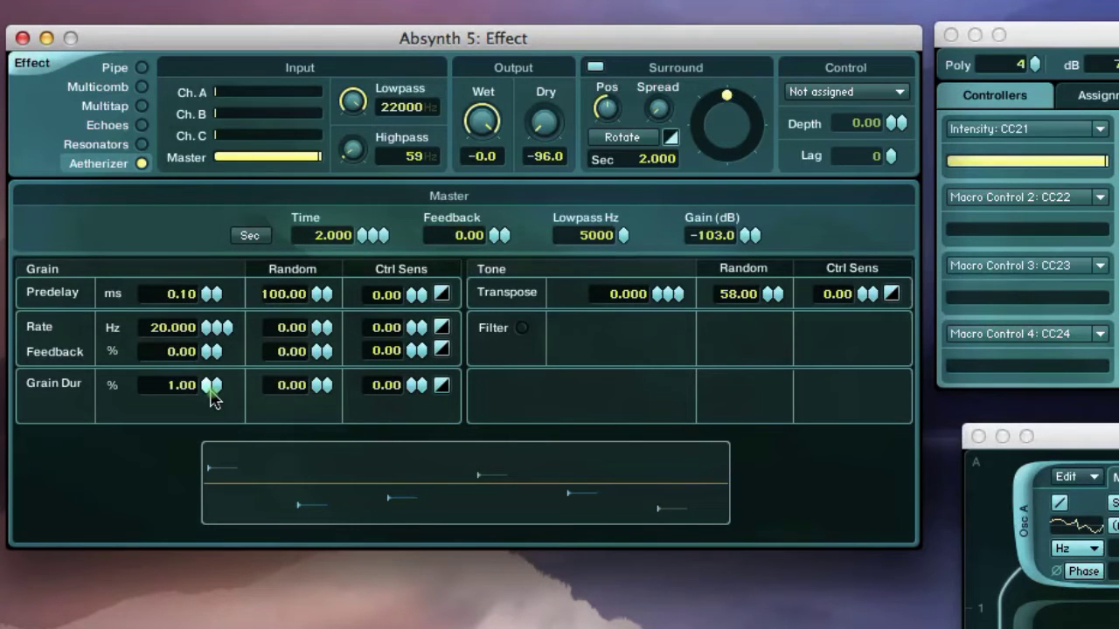
Set the Transpose Random amount to 0 and raise the grain rate to 1000 Hz
{"action": "left_click_drag", "start_coordinate": [771, 301], "coordinate": [774, 483]}
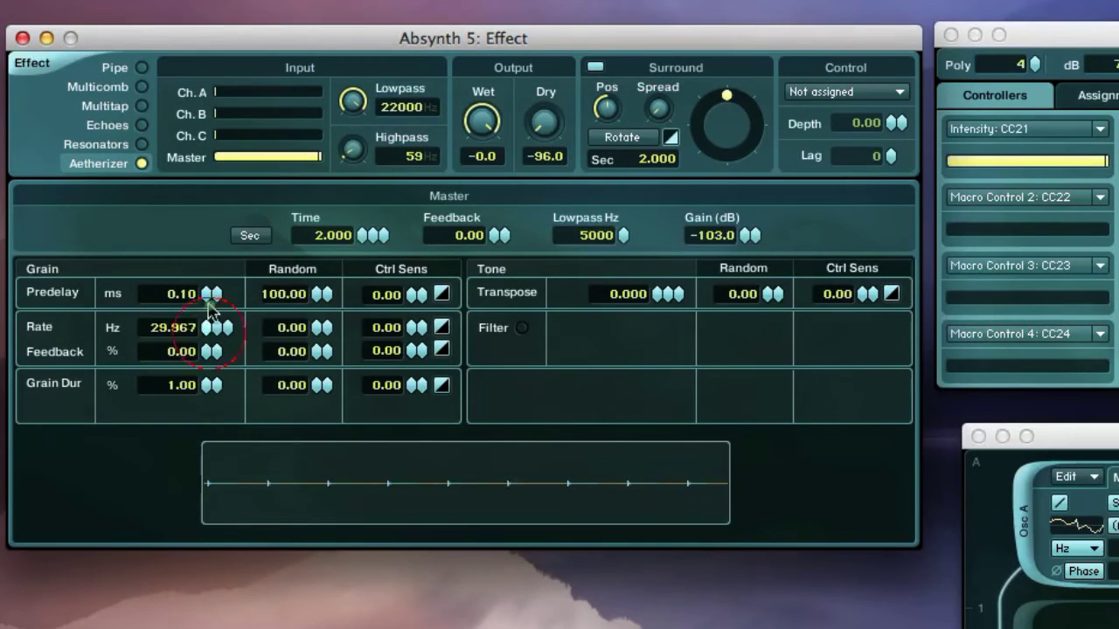
{"action": "left_click_drag", "start_coordinate": [210, 339], "coordinate": [205, 319]}
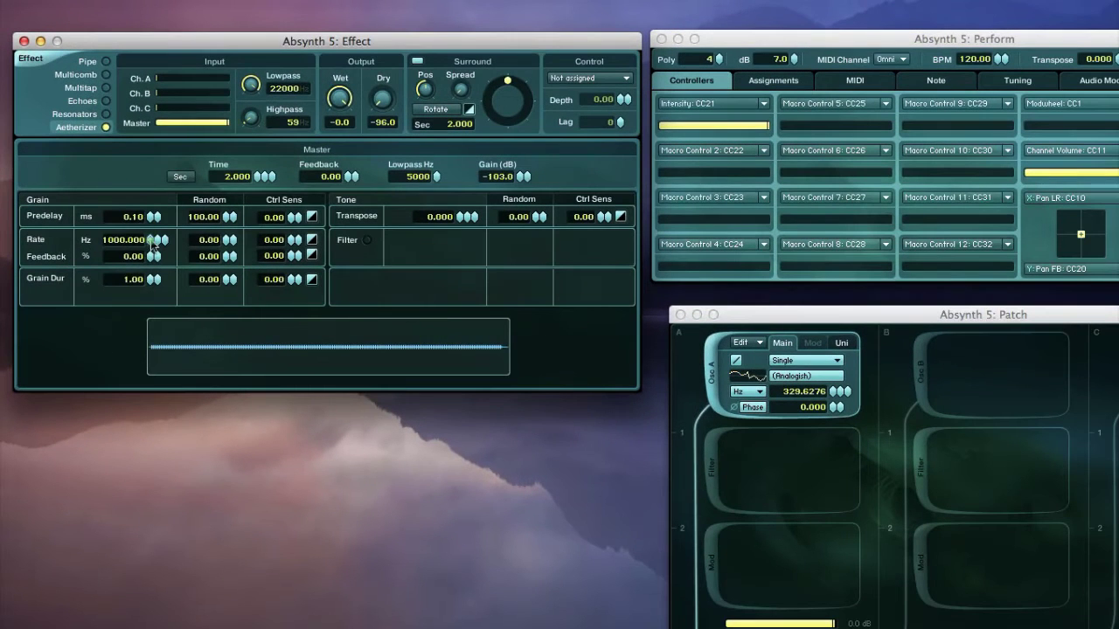
Open the grain rate's control-driven envelope below the effect settings and sweep the Intensity macro to audition its curve
{"action": "right_click", "coordinate": [152, 248]}
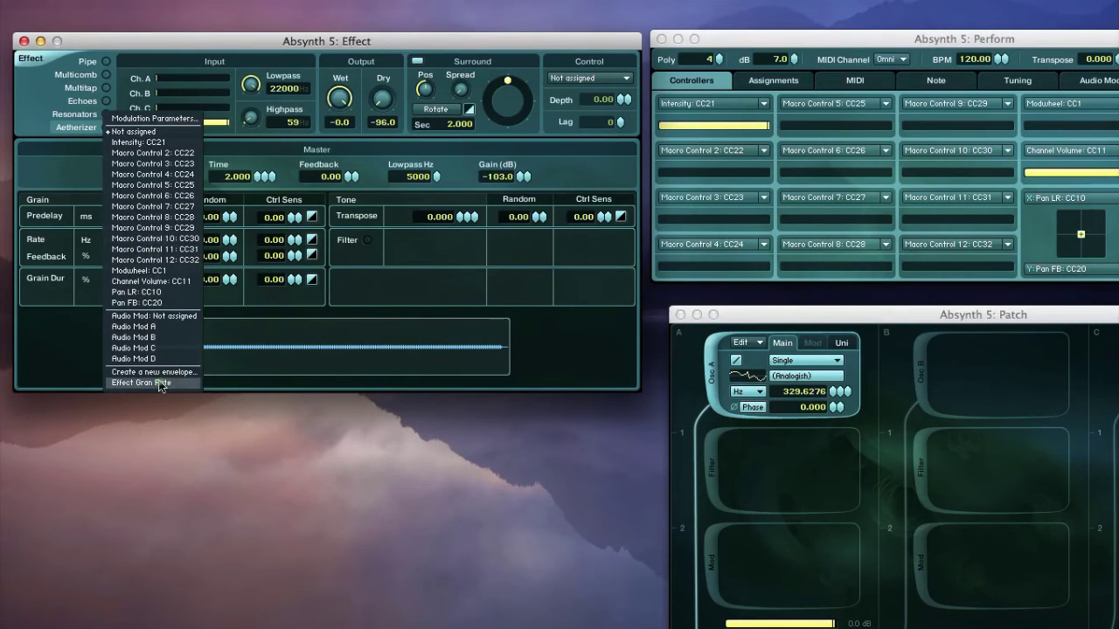
{"action": "left_click", "coordinate": [188, 387]}
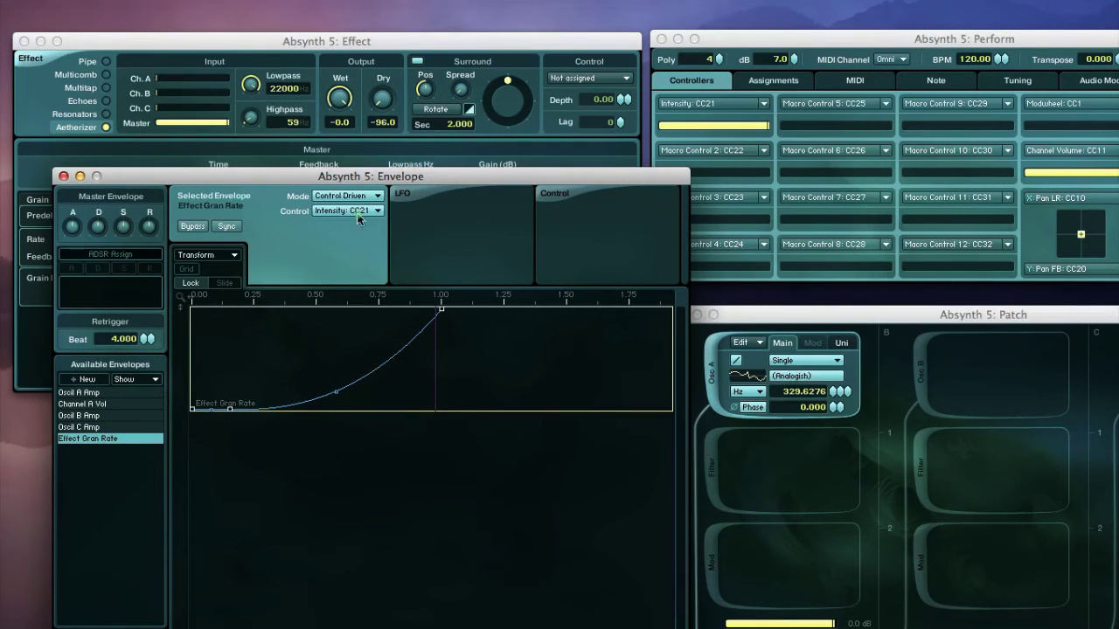
{"action": "left_click_drag", "start_coordinate": [392, 181], "coordinate": [350, 358]}
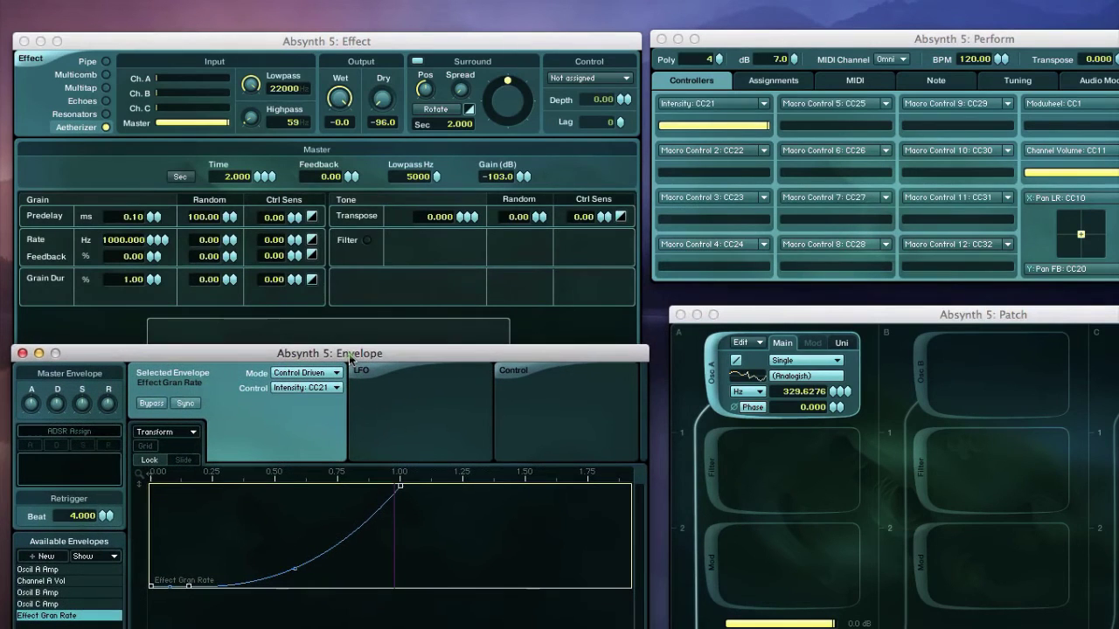
{"action": "left_click", "coordinate": [750, 135]}
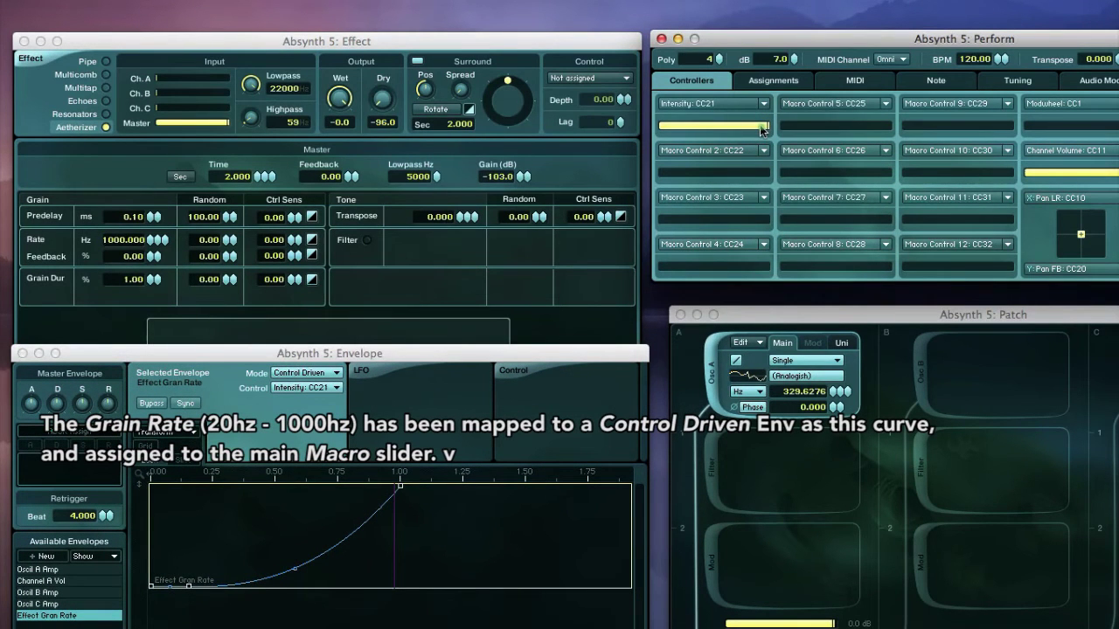
{"action": "mouse_move", "coordinate": [762, 128]}
{"action": "left_mouse_down"}
{"action": "mouse_move", "coordinate": [610, 131]}
{"action": "mouse_move", "coordinate": [773, 125]}
{"action": "left_mouse_up"}
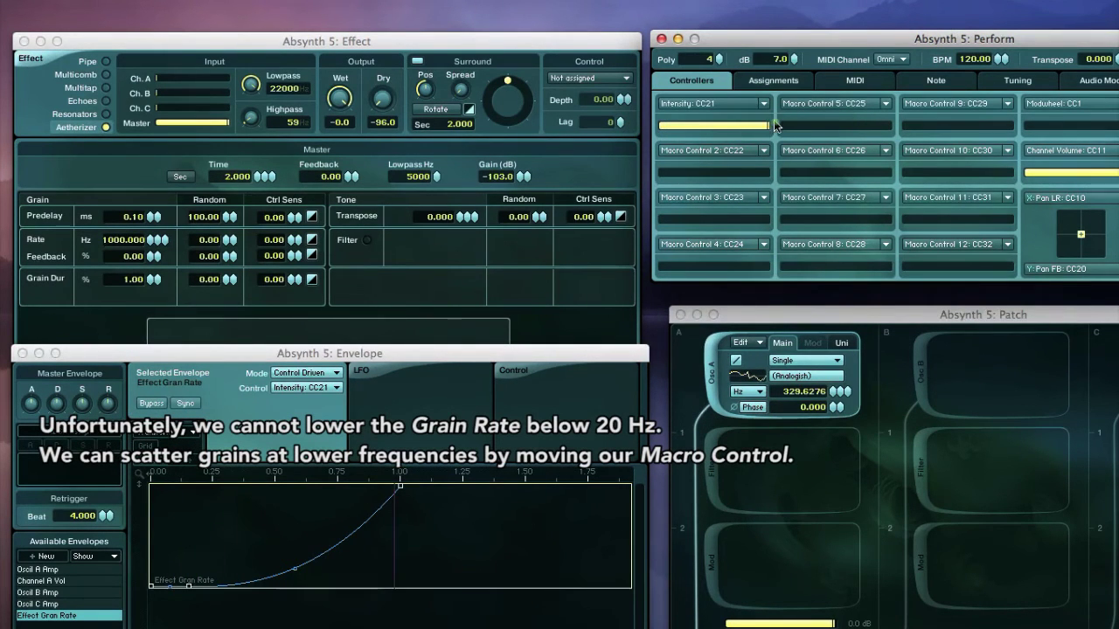
Show the Channel A Vol envelope, inspect its stepped breakpoint, and sweep the Intensity macro down to zero
{"action": "left_click", "coordinate": [72, 581], "text": "super"}
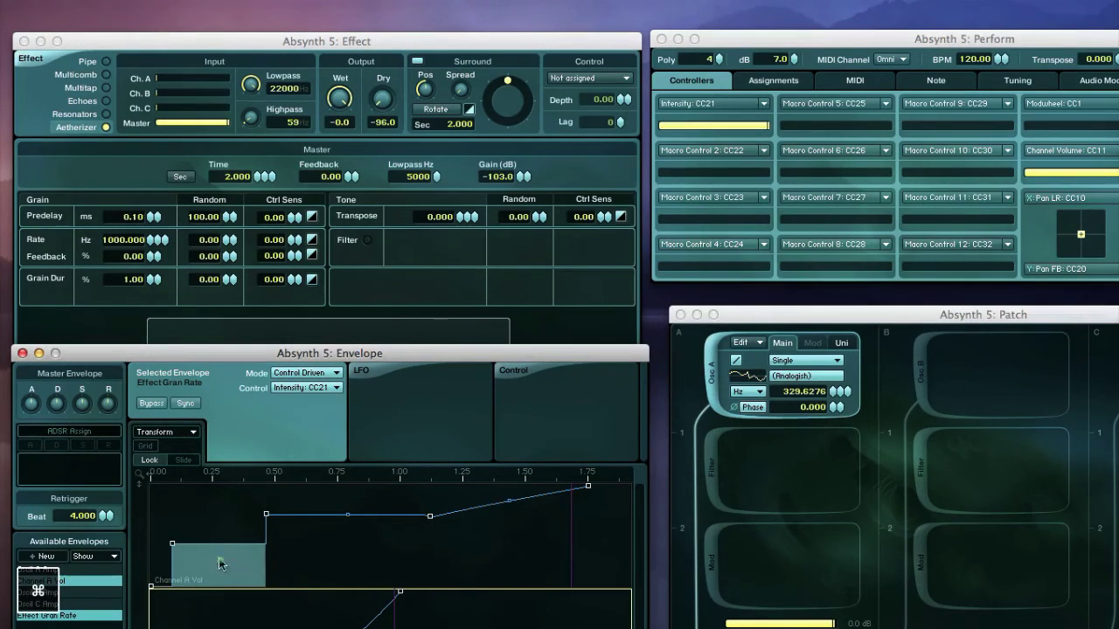
{"action": "left_click", "coordinate": [266, 514]}
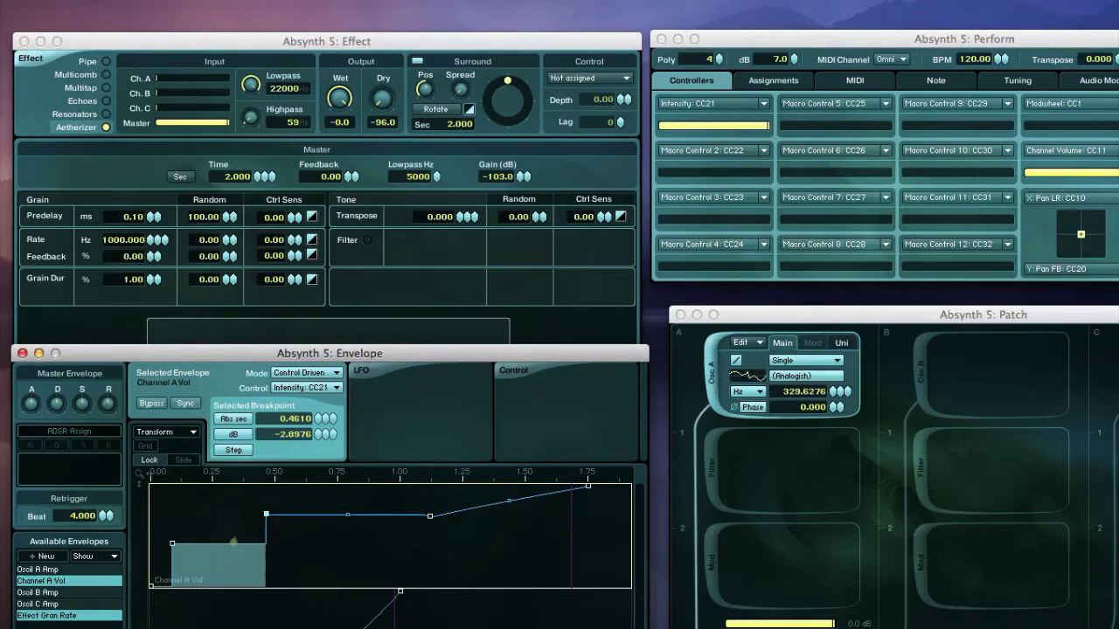
{"action": "left_click", "coordinate": [764, 128]}
{"action": "left_click_drag", "start_coordinate": [764, 128], "coordinate": [617, 144]}
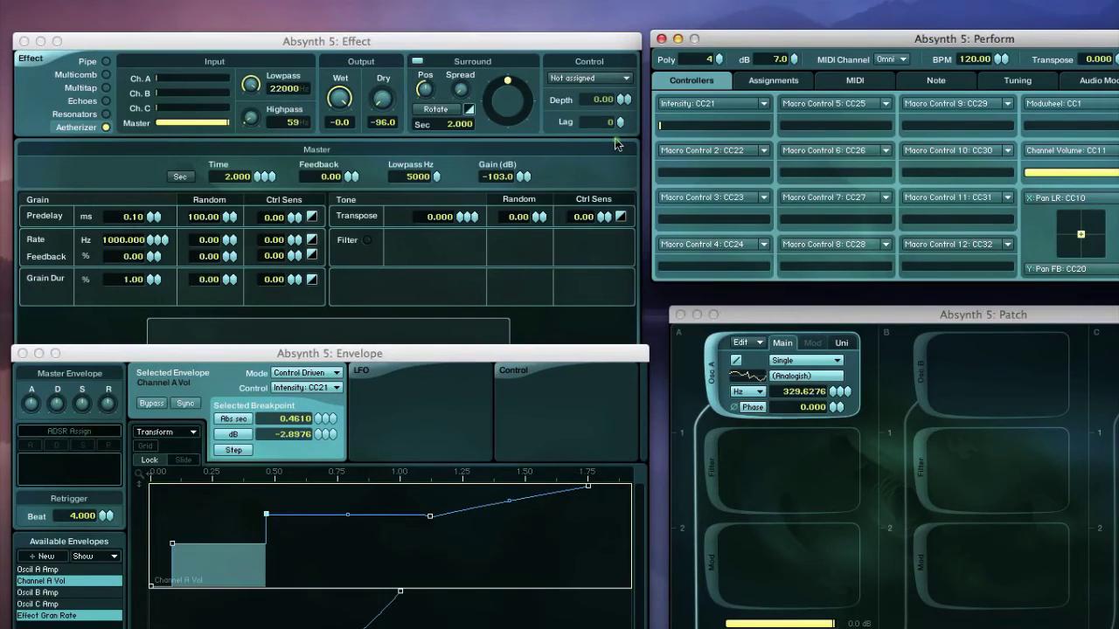
Open the LFO settings and raise the Intensity macro to about a quarter of its range
{"action": "key", "text": "F5"}
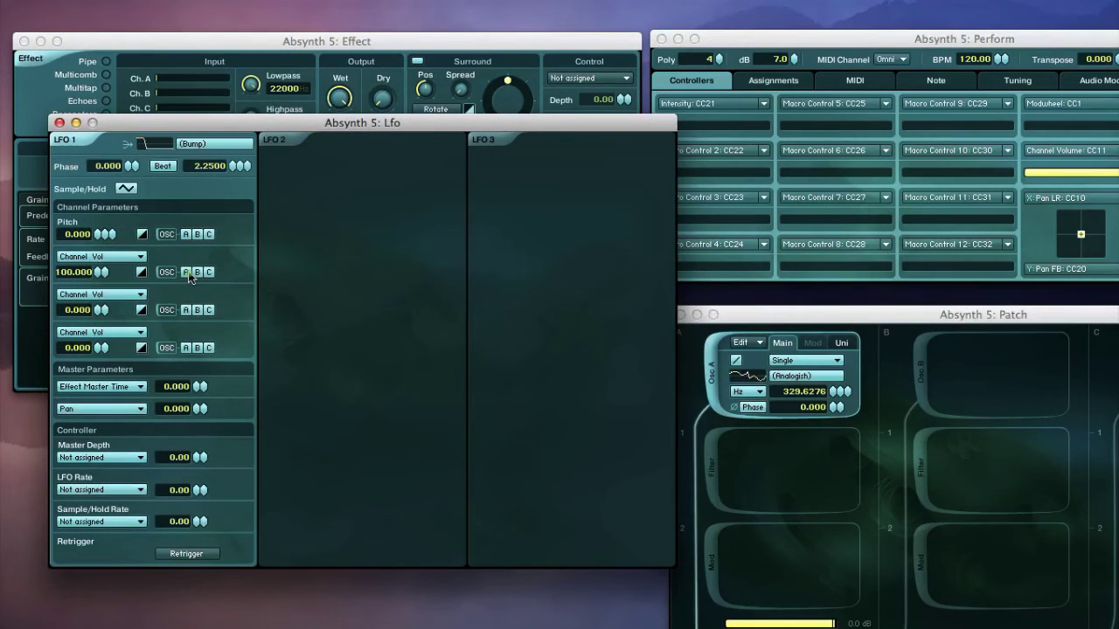
{"action": "left_click", "coordinate": [733, 127]}
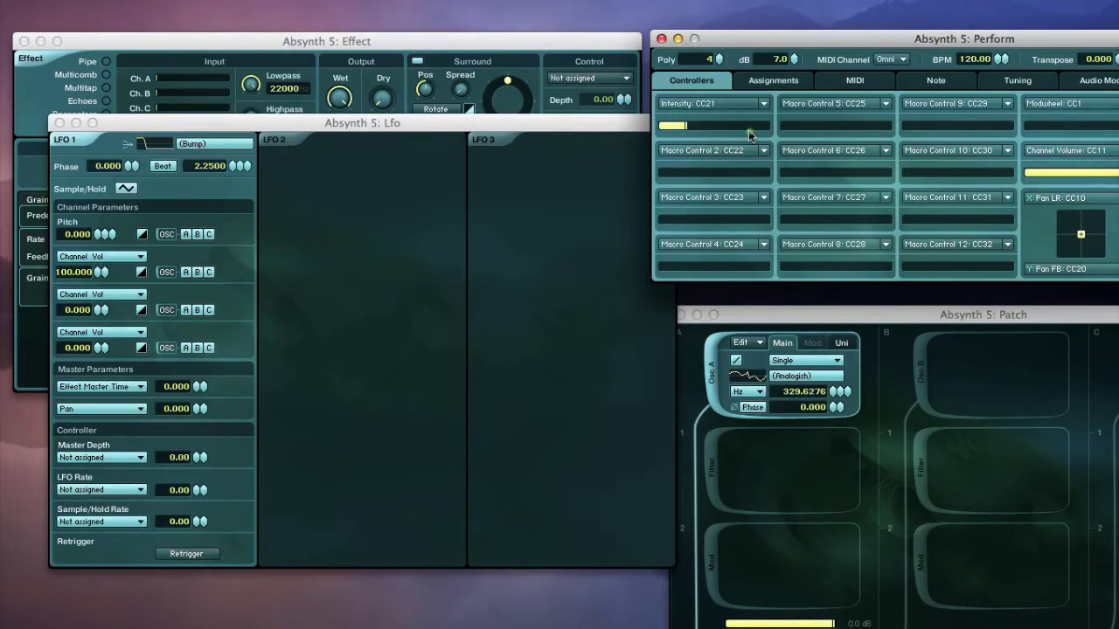
Switch the master Effect off and back on to compare the sound with and without the Aetherizer
{"action": "double_click", "coordinate": [776, 311]}
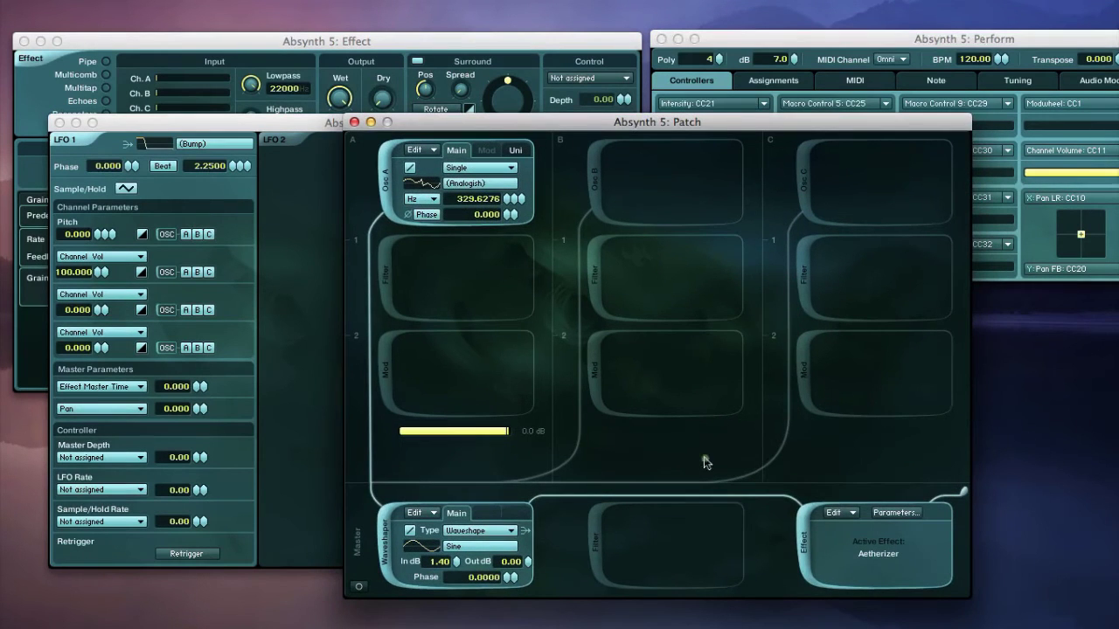
{"action": "left_click", "coordinate": [805, 548]}
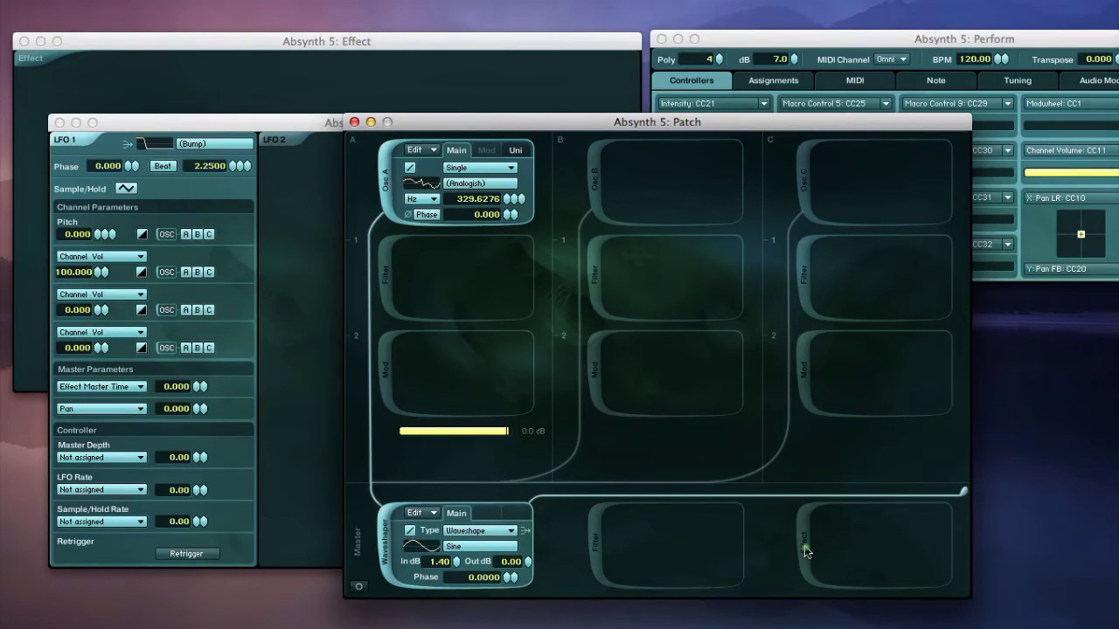
{"action": "left_click", "coordinate": [805, 548]}
{"action": "left_click_drag", "start_coordinate": [420, 116], "coordinate": [729, 309]}
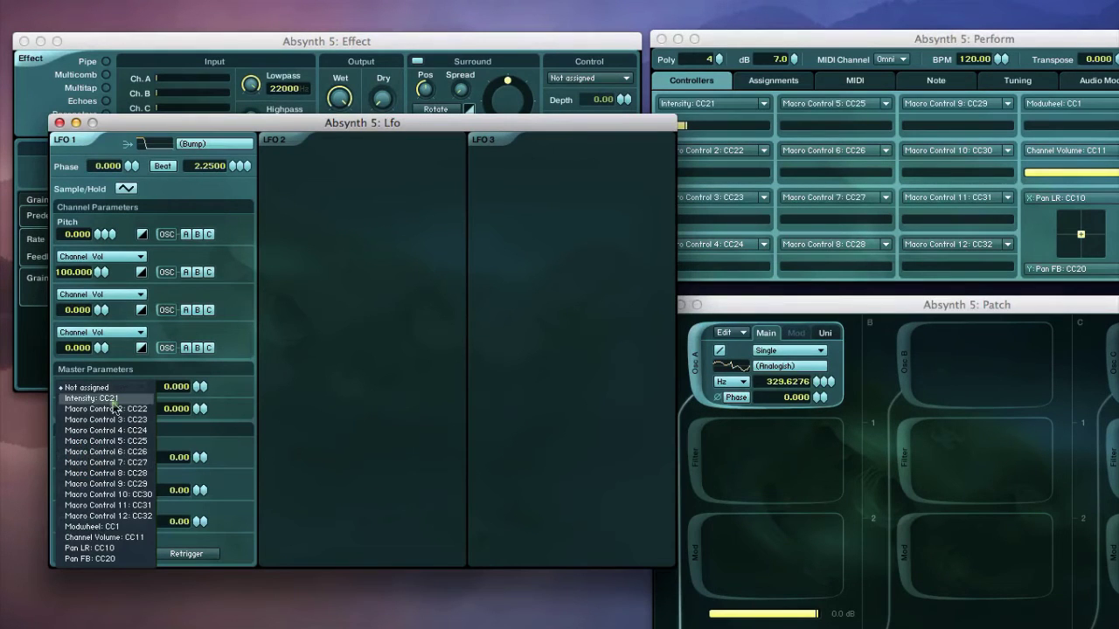
Assign LFO 1's Master Depth to macro CC21 at depth 100 with the control direction inverted
{"action": "left_click", "coordinate": [114, 400]}
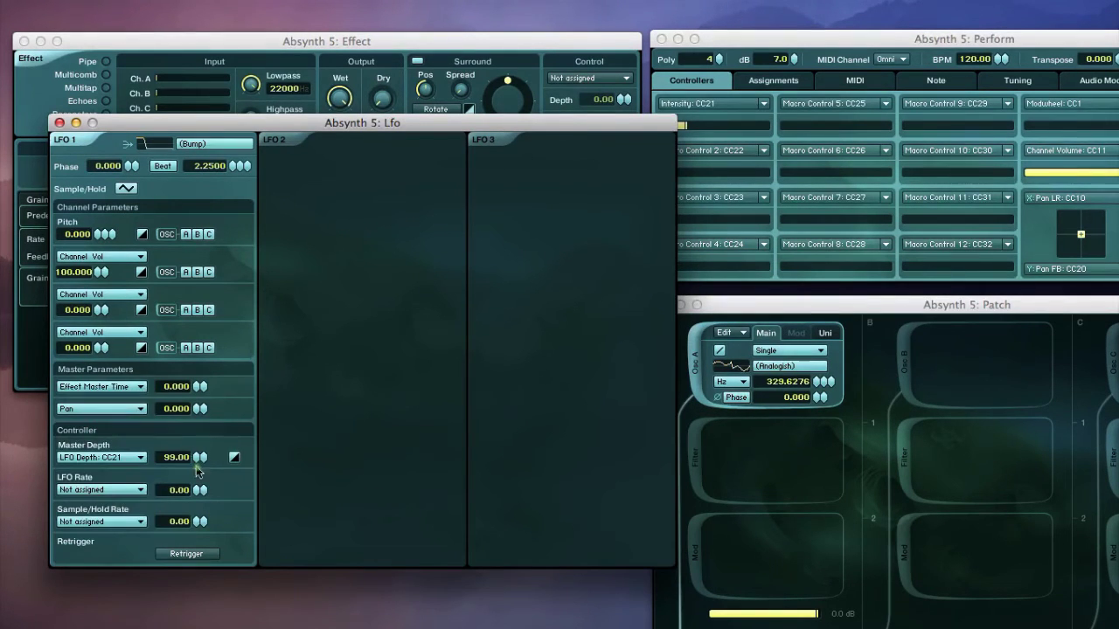
{"action": "left_click_drag", "start_coordinate": [197, 463], "coordinate": [198, 429]}
{"action": "left_click", "coordinate": [234, 459]}
{"action": "left_click_drag", "start_coordinate": [378, 123], "coordinate": [342, 414]}
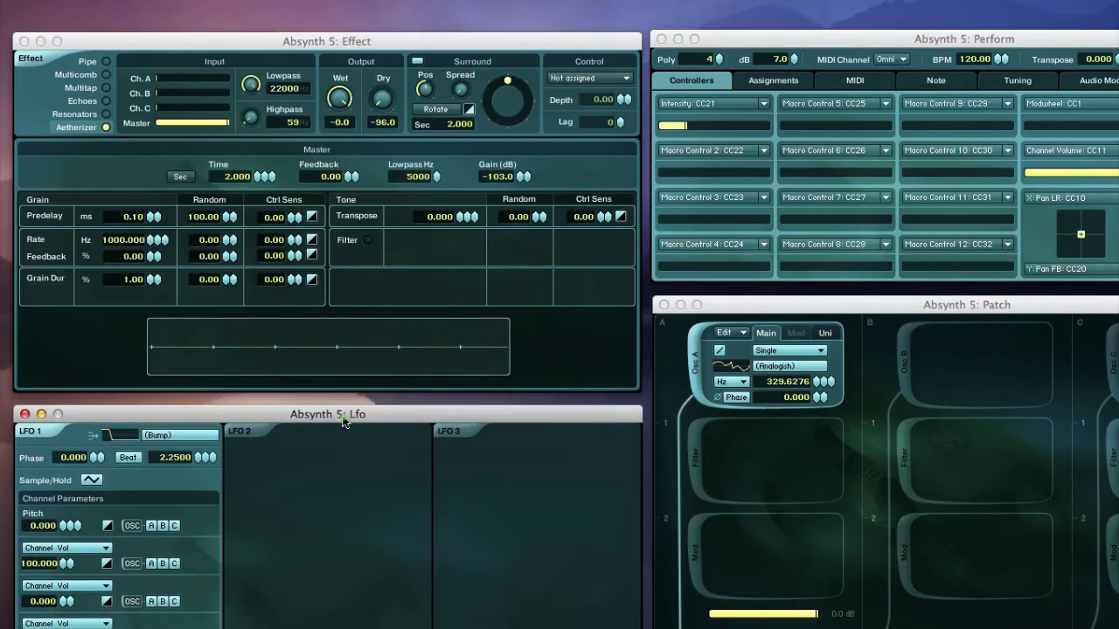
Display the CC21 macro's parameter assignments and sweep its control value down to zero
{"action": "left_click", "coordinate": [771, 80]}
{"action": "left_click", "coordinate": [846, 127]}
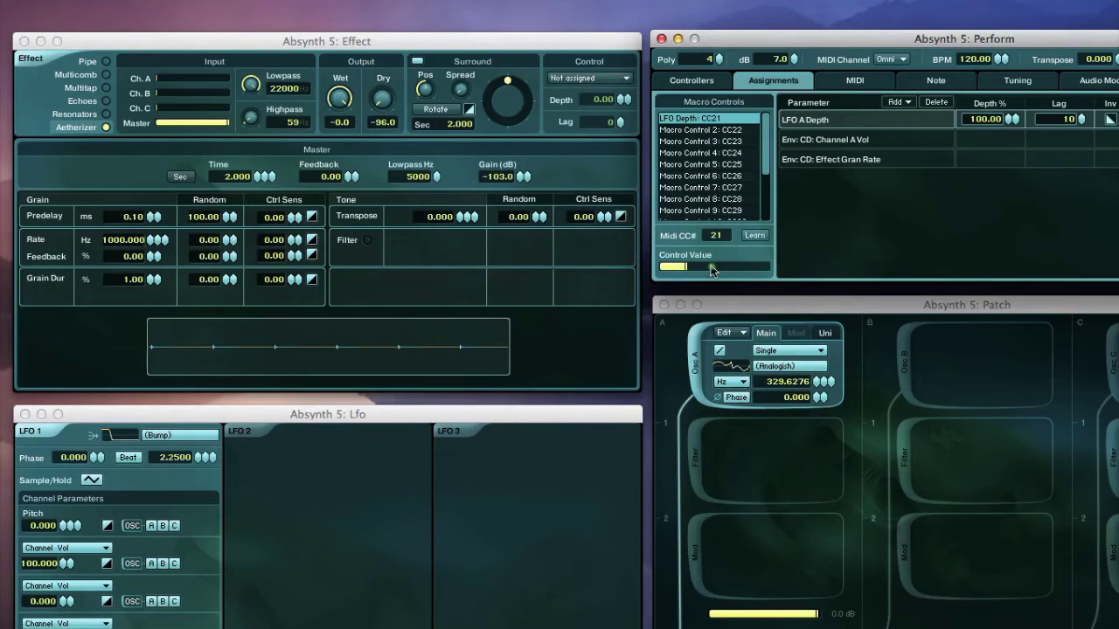
{"action": "left_click_drag", "start_coordinate": [712, 271], "coordinate": [700, 274]}
{"action": "left_click_drag", "start_coordinate": [686, 269], "coordinate": [666, 291]}
Set the grain Rate Random amount to 37 and raise the CC21 control value to audition it
{"action": "left_click_drag", "start_coordinate": [210, 240], "coordinate": [226, 221]}
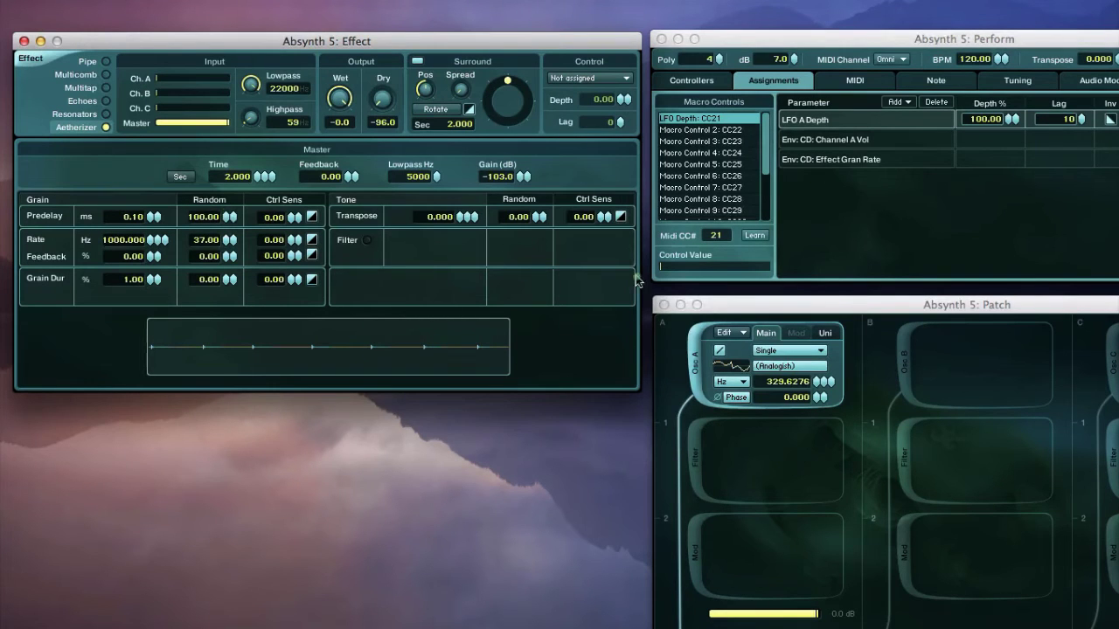
{"action": "left_click_drag", "start_coordinate": [682, 276], "coordinate": [720, 276]}
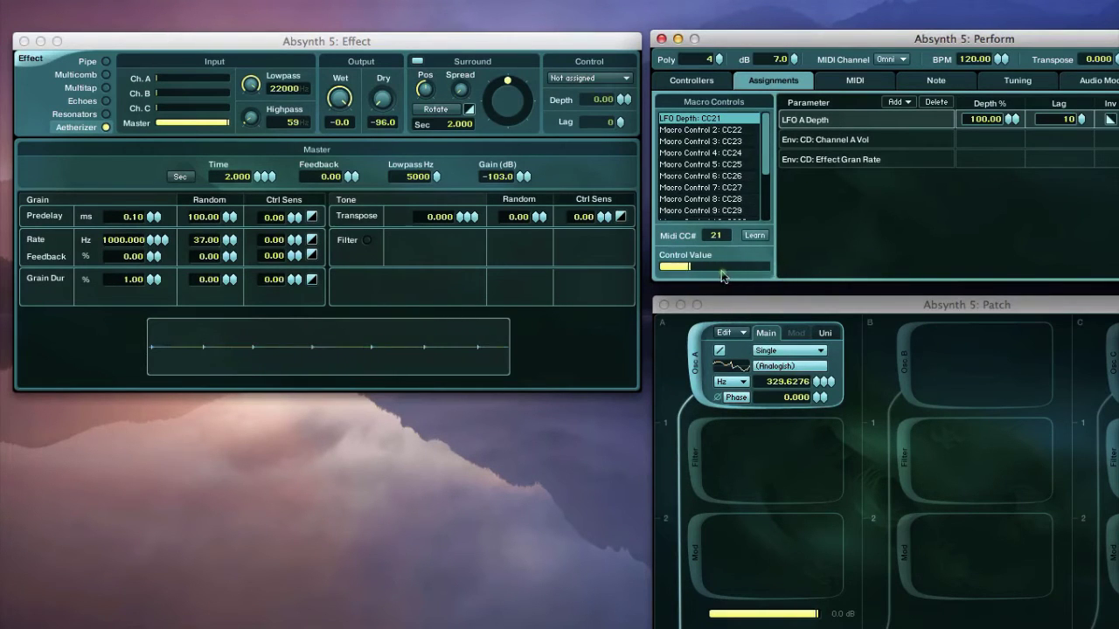
Set the grain Rate Random amount to 70 and the Grain Dur Random amount to 60
{"action": "left_click", "coordinate": [227, 239]}
{"action": "left_click_drag", "start_coordinate": [227, 239], "coordinate": [224, 224]}
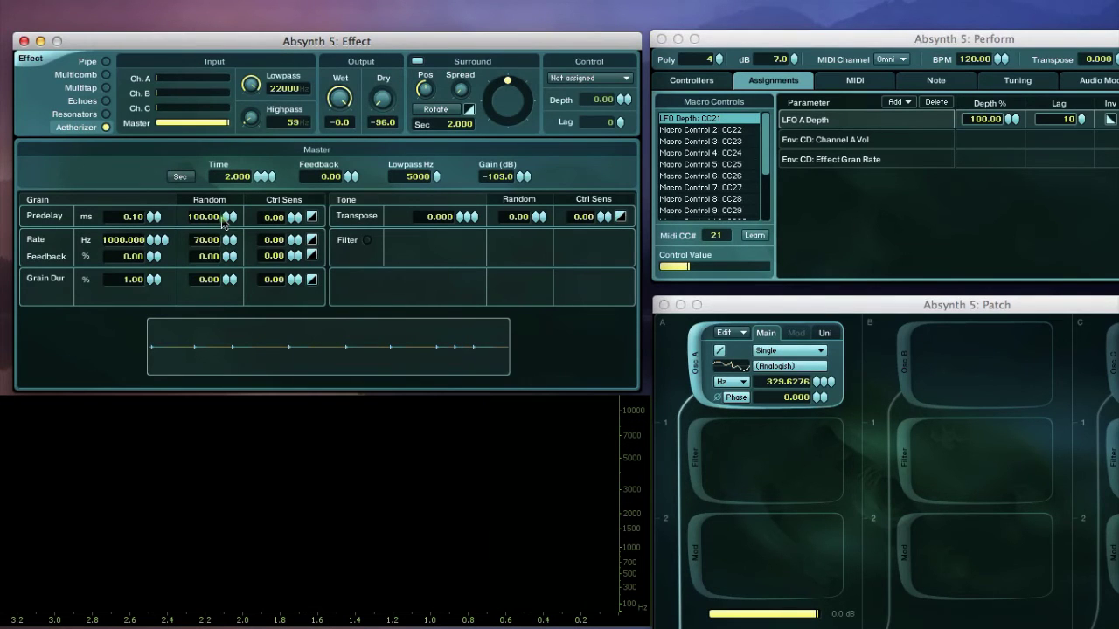
{"action": "left_click_drag", "start_coordinate": [228, 278], "coordinate": [232, 241]}
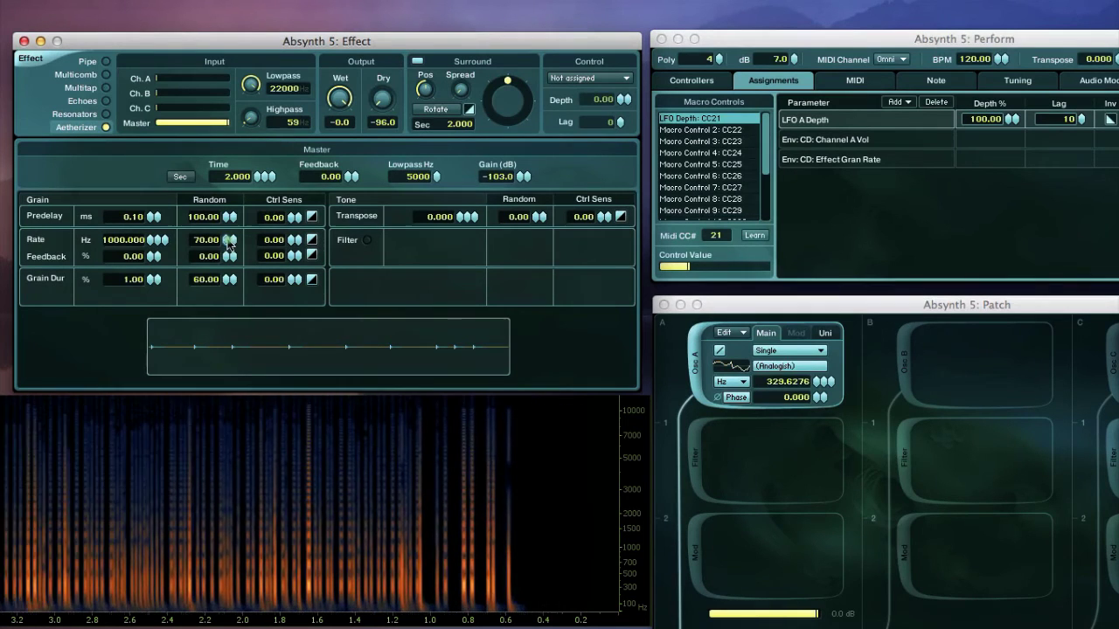
Assign the grain Rate Random parameter to macro CC21 with a depth of 54
{"action": "right_click", "coordinate": [192, 124]}
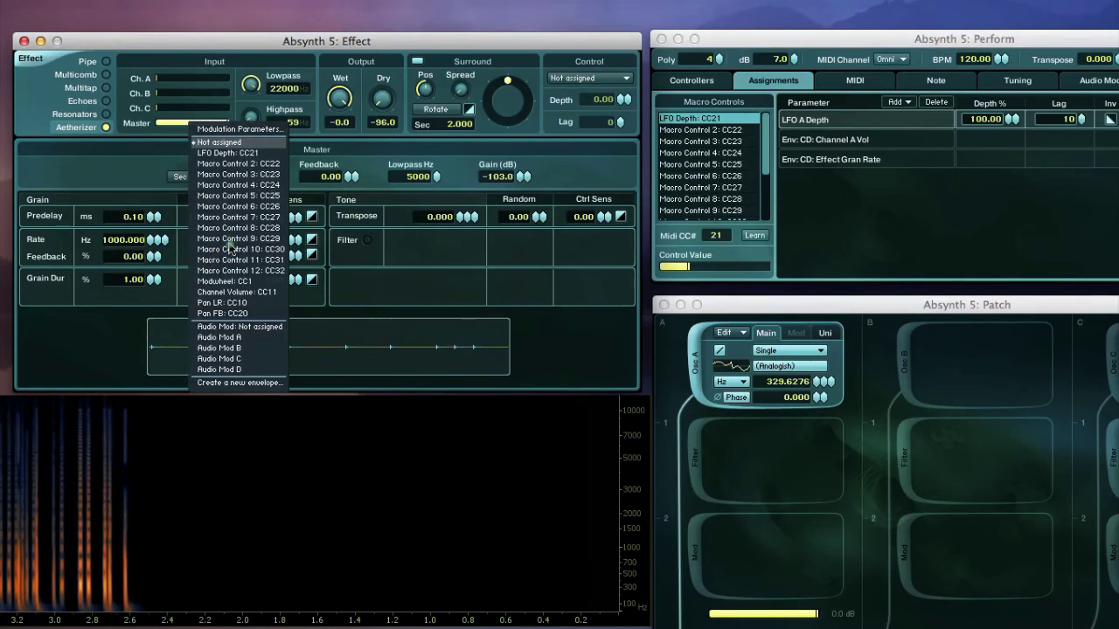
{"action": "left_click", "coordinate": [254, 155]}
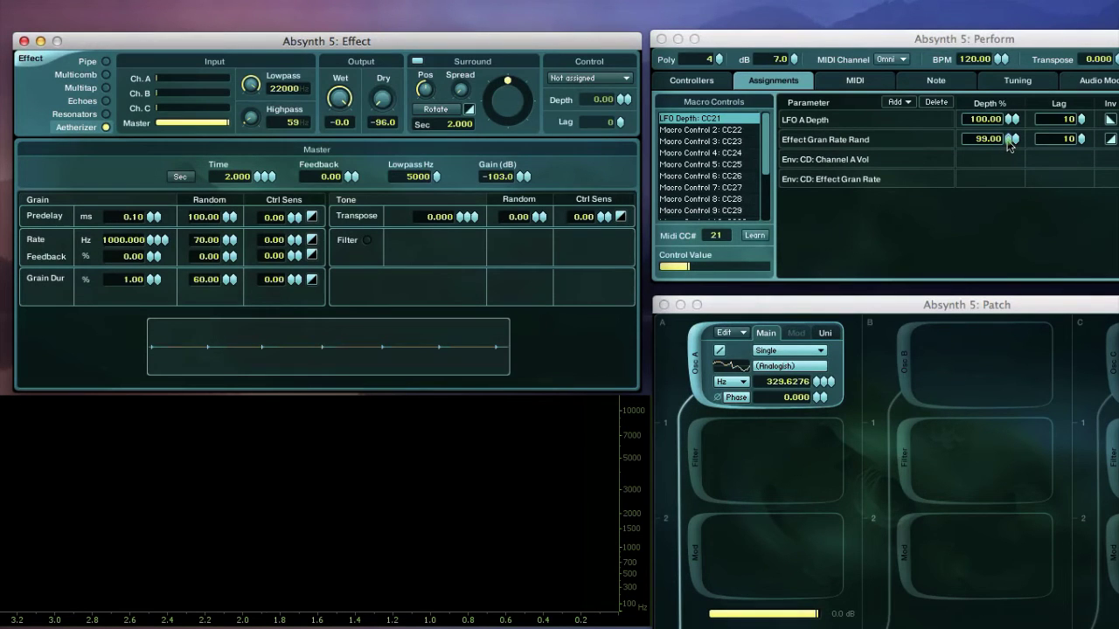
{"action": "left_click_drag", "start_coordinate": [1010, 146], "coordinate": [1001, 178]}
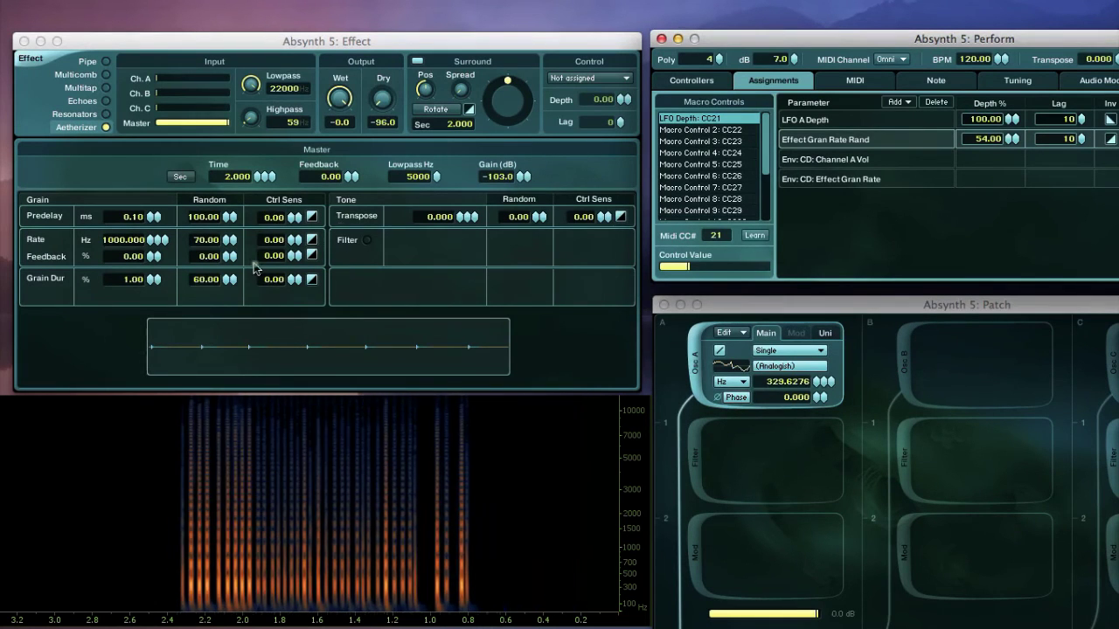
Assign the Grain Dur Random parameter to macro CC21 at depth 41 and sweep the macro's control value down to zero
{"action": "right_click", "coordinate": [225, 279]}
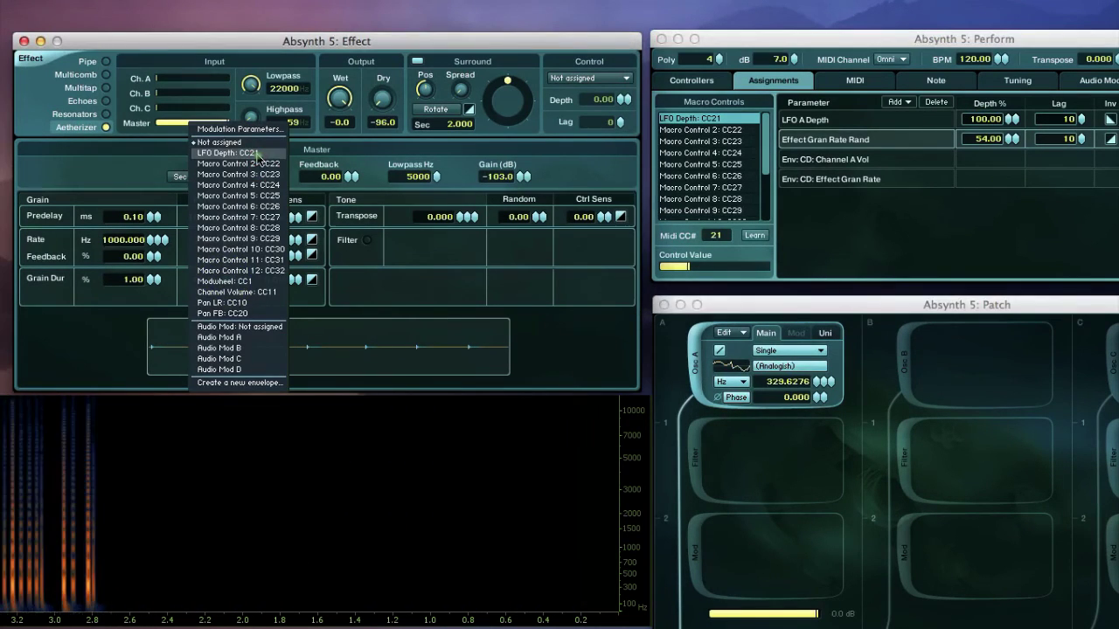
{"action": "left_click", "coordinate": [258, 155]}
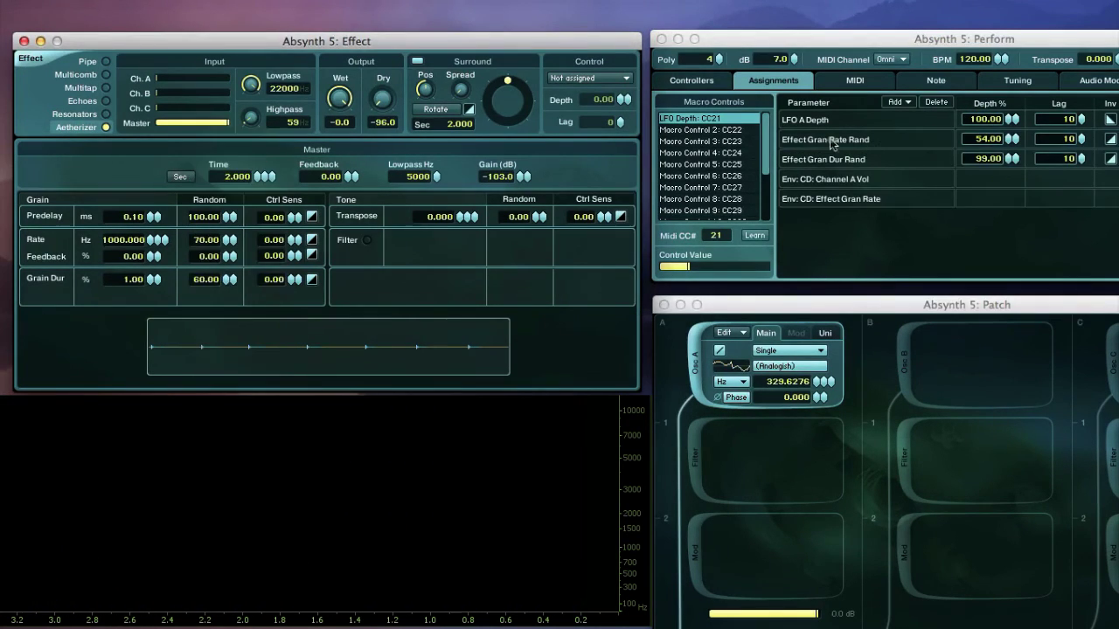
{"action": "left_click", "coordinate": [1008, 159]}
{"action": "left_click_drag", "start_coordinate": [1008, 169], "coordinate": [1006, 212]}
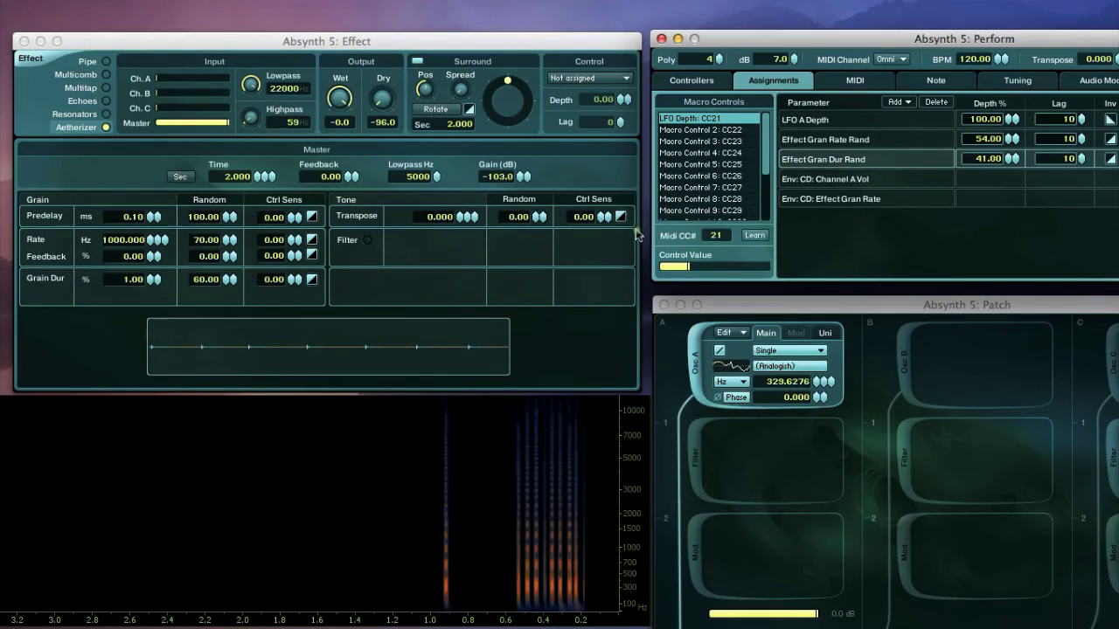
{"action": "left_click_drag", "start_coordinate": [707, 268], "coordinate": [638, 285]}
Enable the grain Comb filter at 698.46 Hz with Q -0.99 and Random amounts 2 and 8, and audition it with the CC21 control value
{"action": "left_click", "coordinate": [365, 240]}
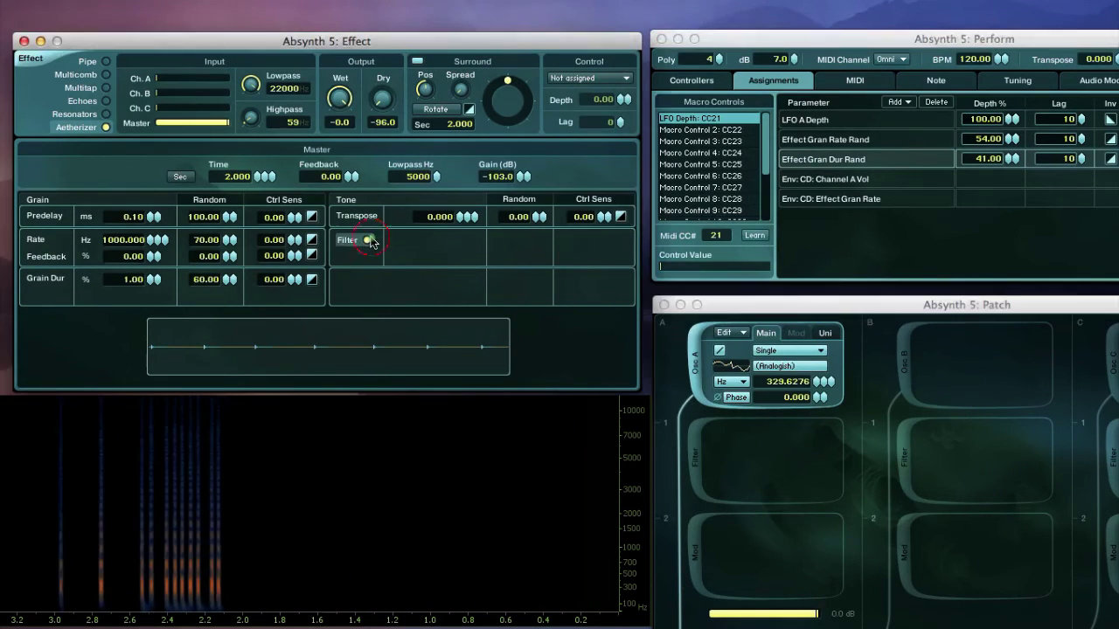
{"action": "left_click", "coordinate": [365, 239]}
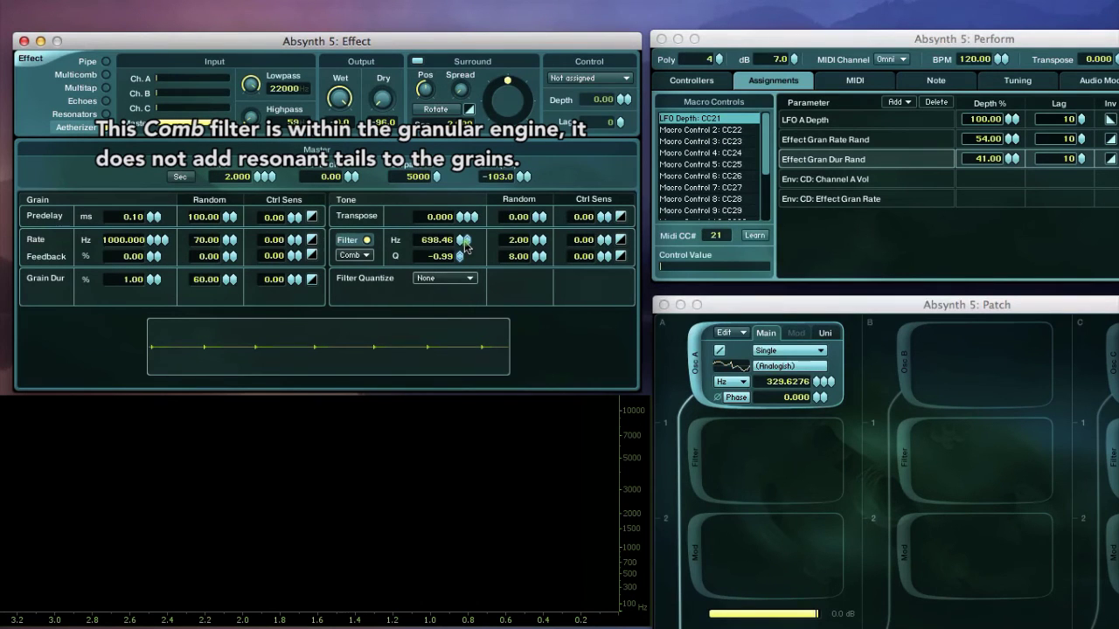
{"action": "left_click", "coordinate": [687, 265]}
{"action": "left_click_drag", "start_coordinate": [732, 271], "coordinate": [760, 269]}
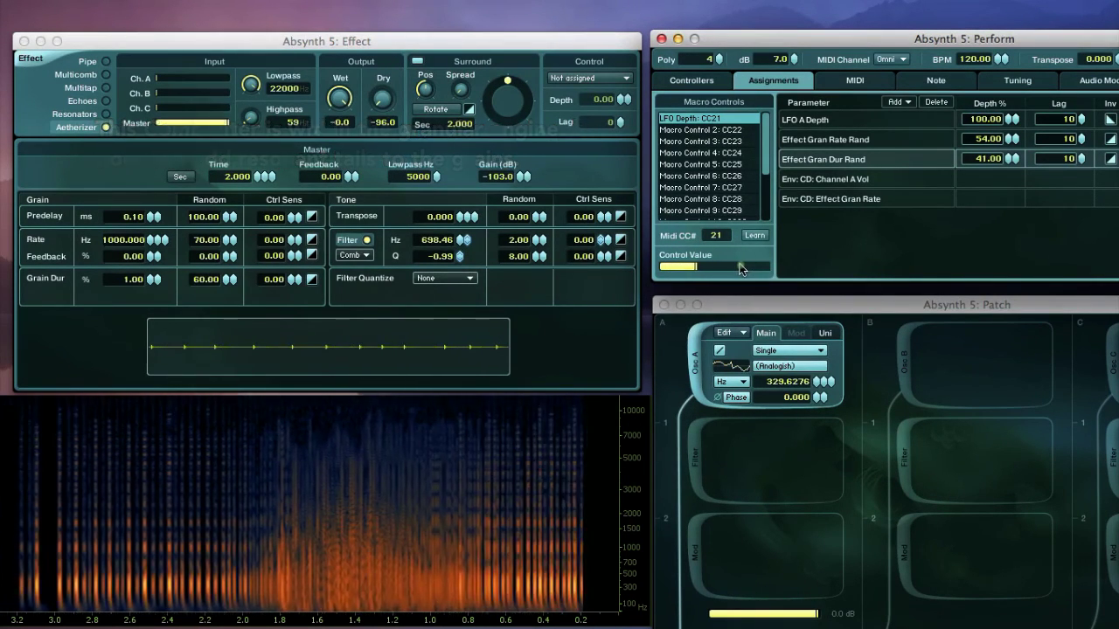
{"action": "mouse_move", "coordinate": [463, 245]}
{"action": "left_mouse_down"}
{"action": "mouse_move", "coordinate": [461, 271]}
{"action": "mouse_move", "coordinate": [456, 249]}
{"action": "left_mouse_up"}
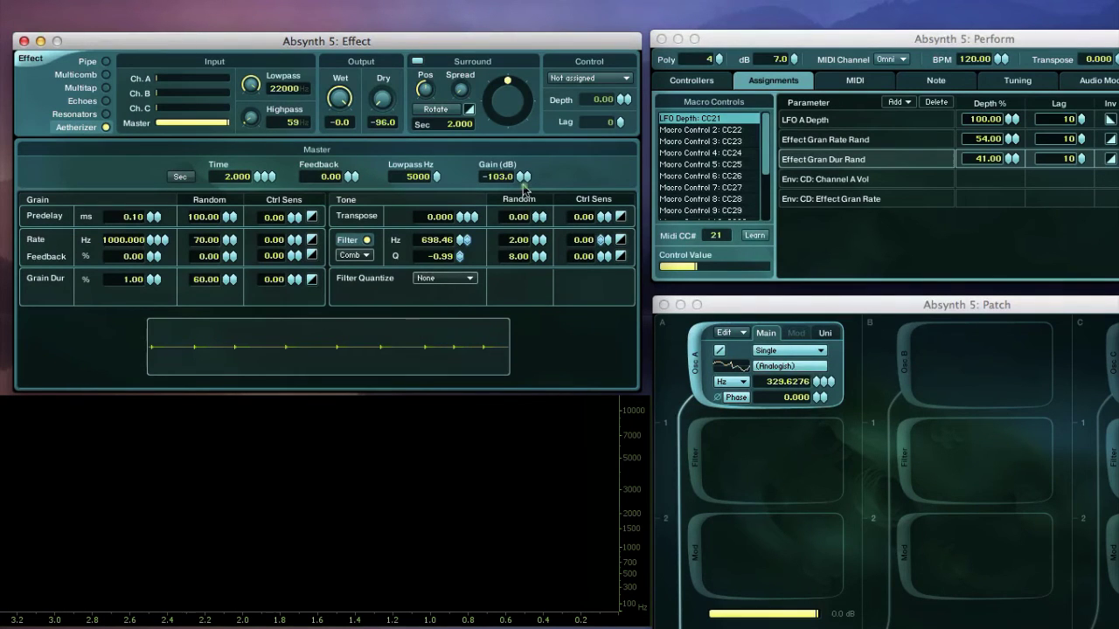
Raise the Aetherizer's master Gain to -2.0 dB and its master Feedback to 99.90
{"action": "left_click_drag", "start_coordinate": [523, 177], "coordinate": [533, 60]}
{"action": "left_click_drag", "start_coordinate": [521, 157], "coordinate": [522, 143]}
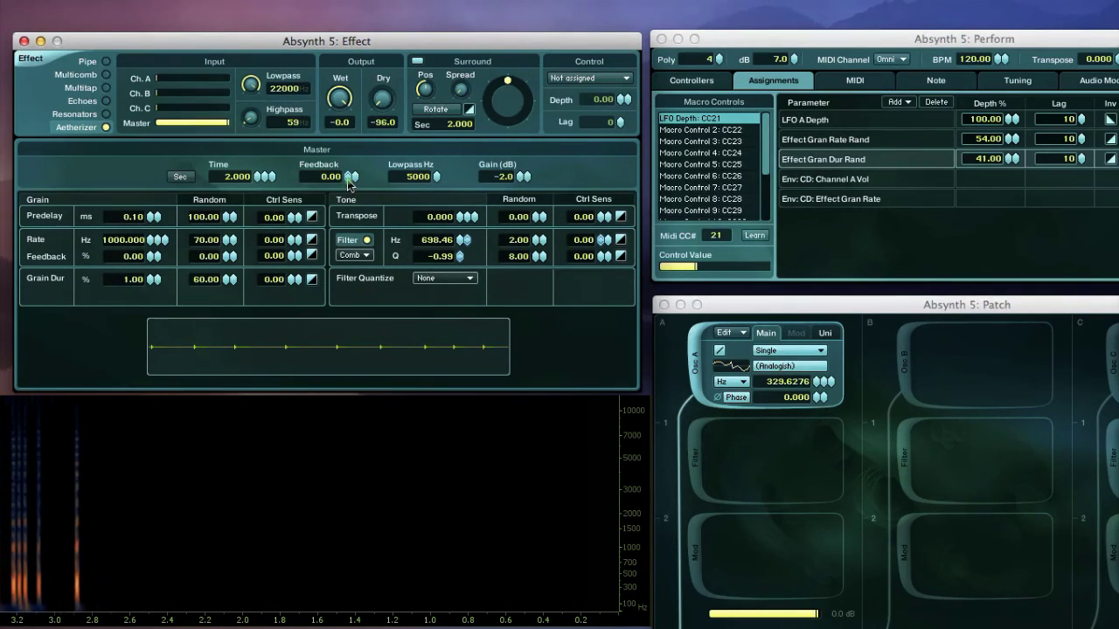
{"action": "left_click_drag", "start_coordinate": [347, 184], "coordinate": [347, 103]}
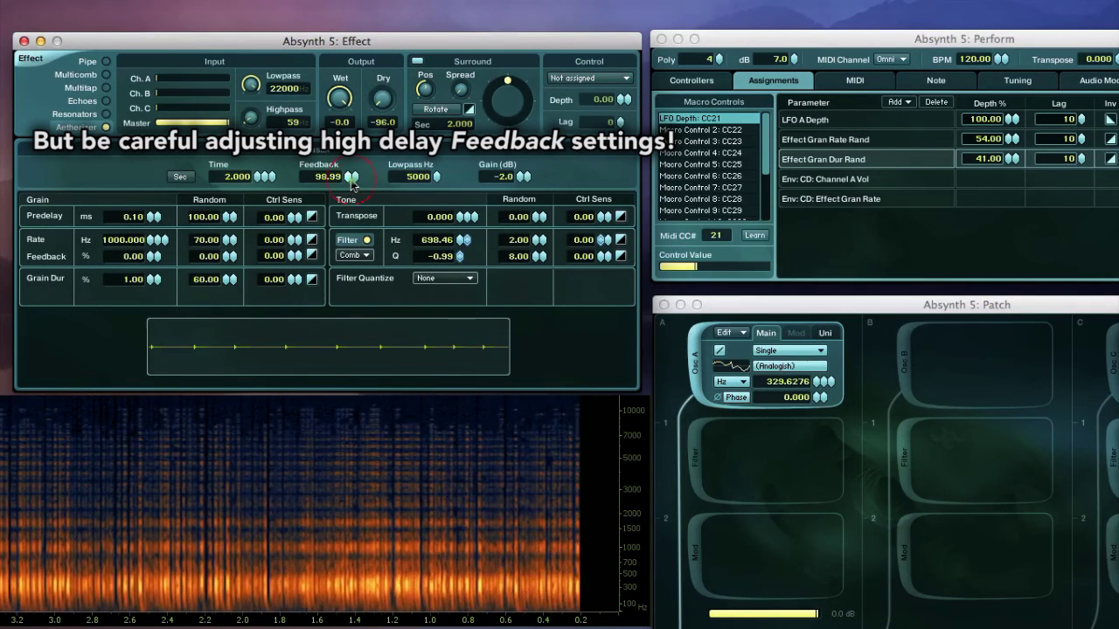
{"action": "left_click_drag", "start_coordinate": [353, 183], "coordinate": [352, 180]}
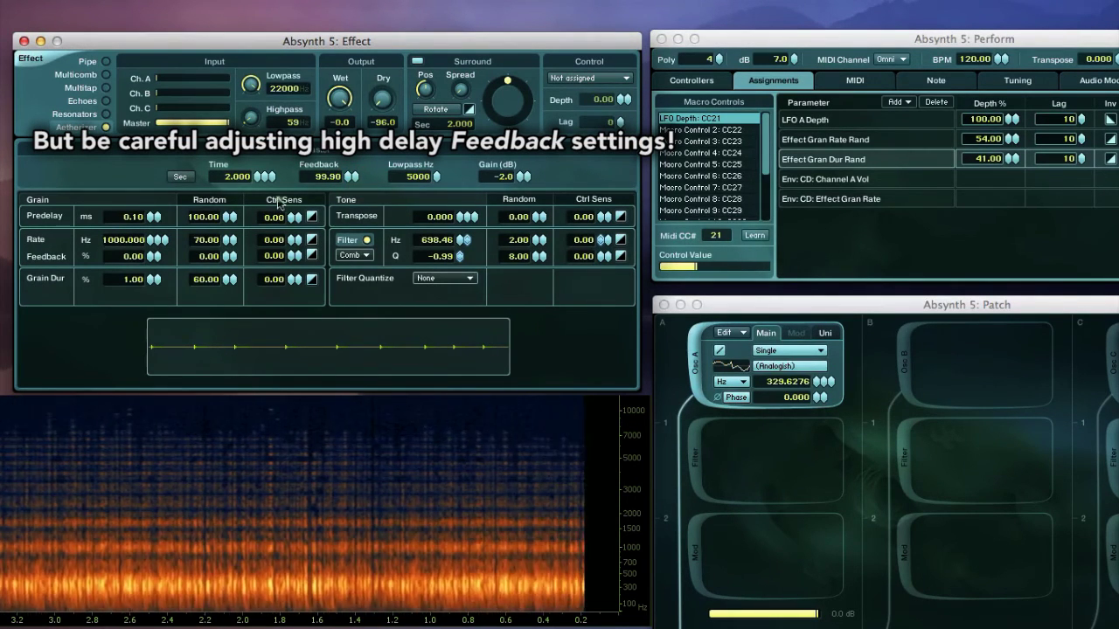
Tune the master delay to a Time of 0.003 seconds, a Gain of 0.0 dB and a Lowpass of 417 Hz
{"action": "left_click_drag", "start_coordinate": [259, 181], "coordinate": [262, 321]}
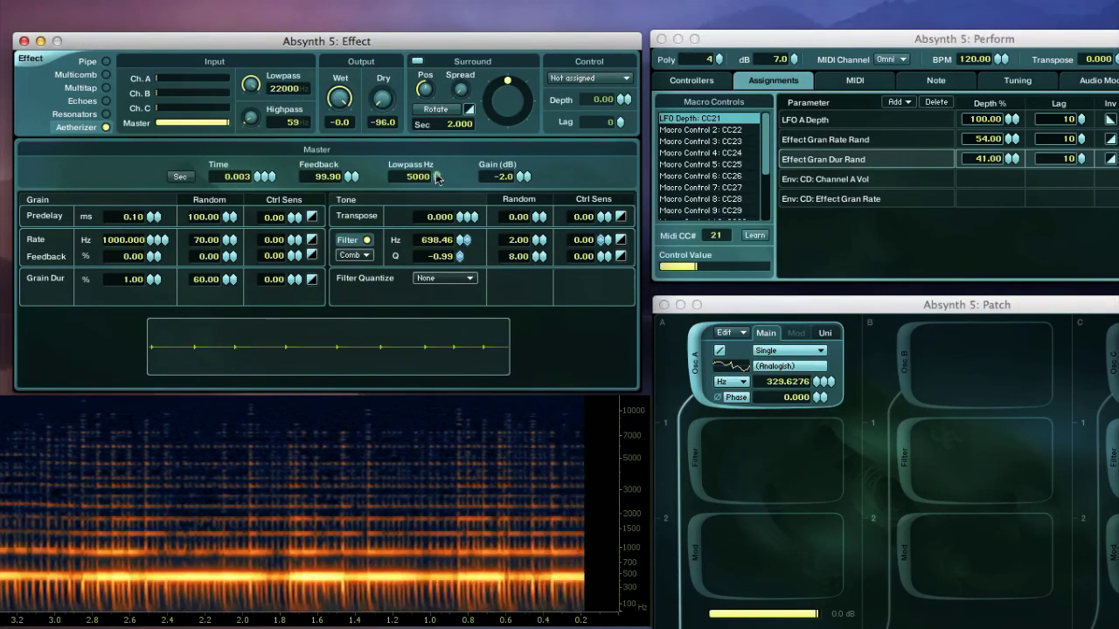
{"action": "left_click", "coordinate": [523, 178]}
{"action": "left_click_drag", "start_coordinate": [439, 179], "coordinate": [434, 213]}
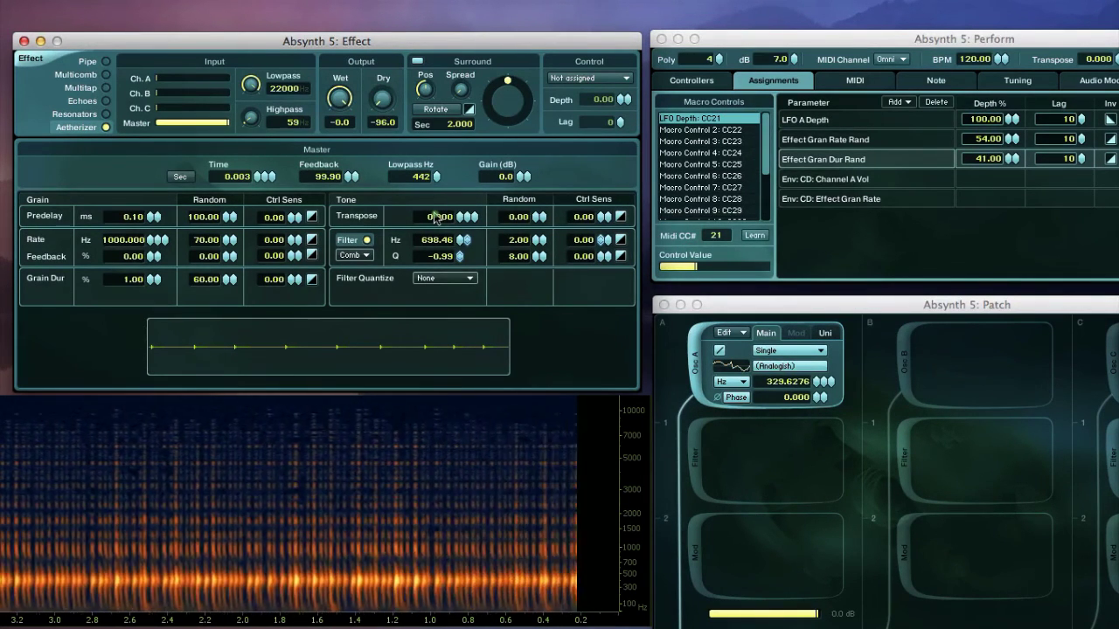
{"action": "left_click_drag", "start_coordinate": [435, 216], "coordinate": [439, 83]}
{"action": "left_click_drag", "start_coordinate": [436, 177], "coordinate": [431, 194]}
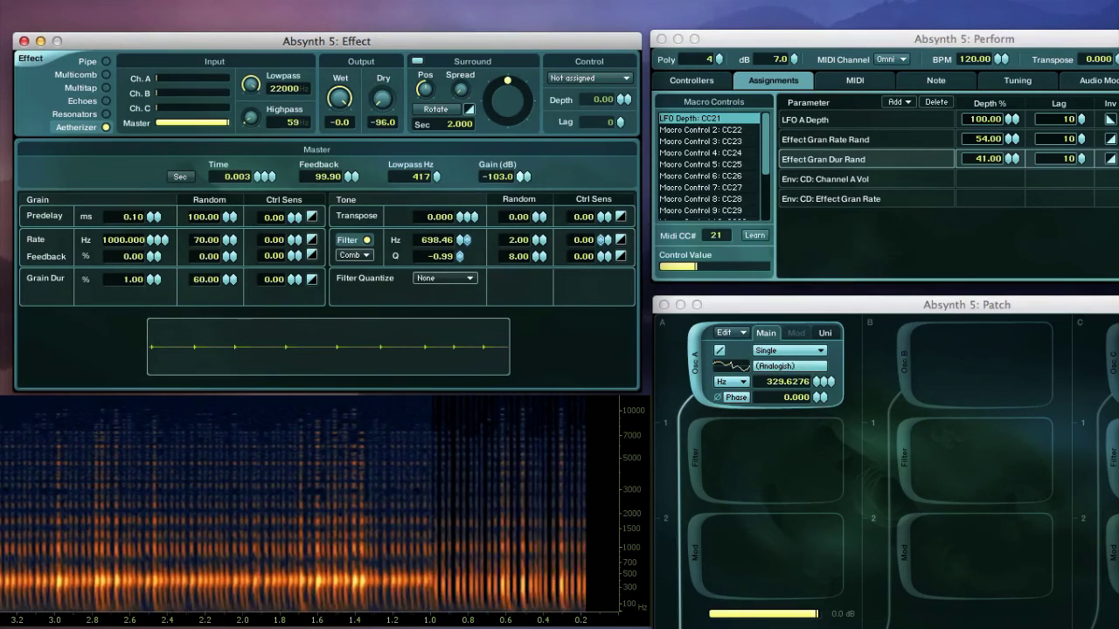
Switch the master Gain between -103.0 and 0.0 dB to compare the sound without and with the delay resonance
{"action": "left_click_drag", "start_coordinate": [523, 177], "coordinate": [544, 138]}
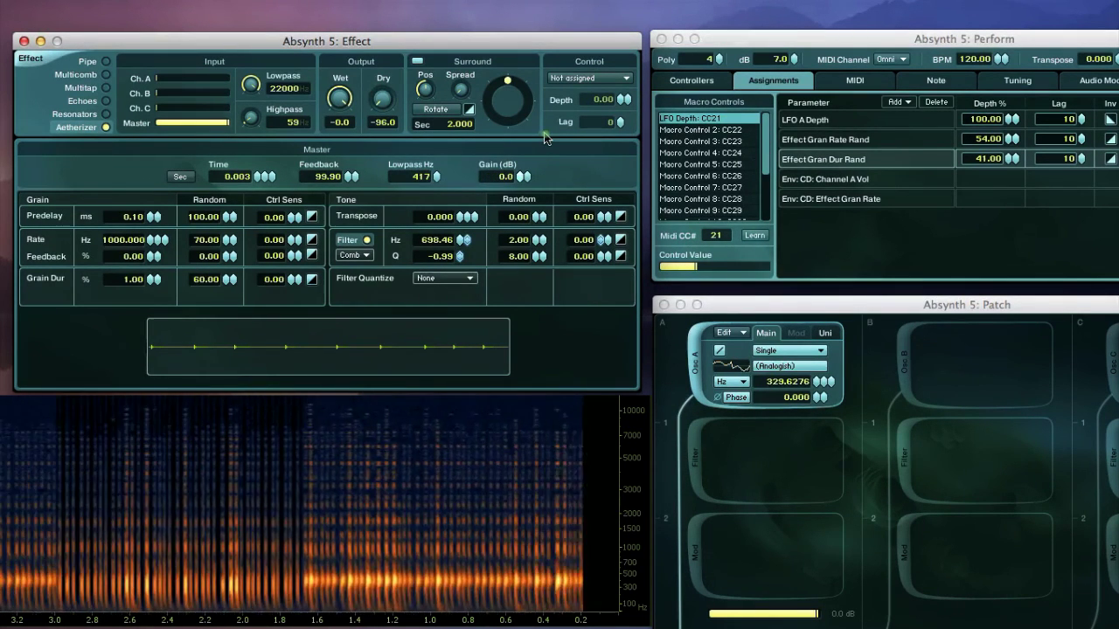
{"action": "left_click_drag", "start_coordinate": [523, 177], "coordinate": [565, 194]}
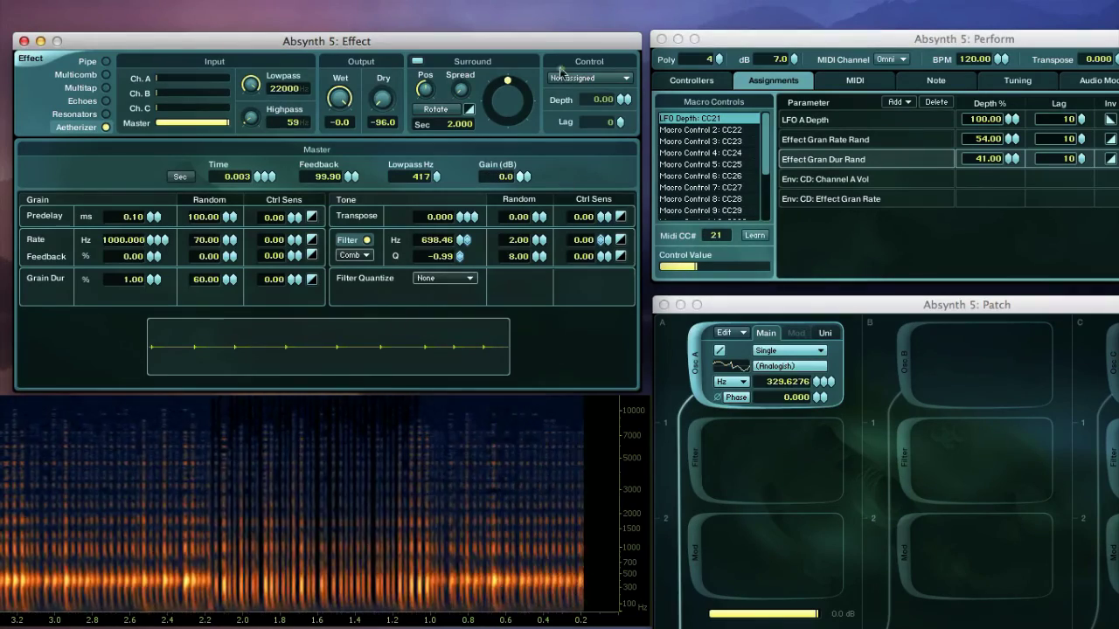